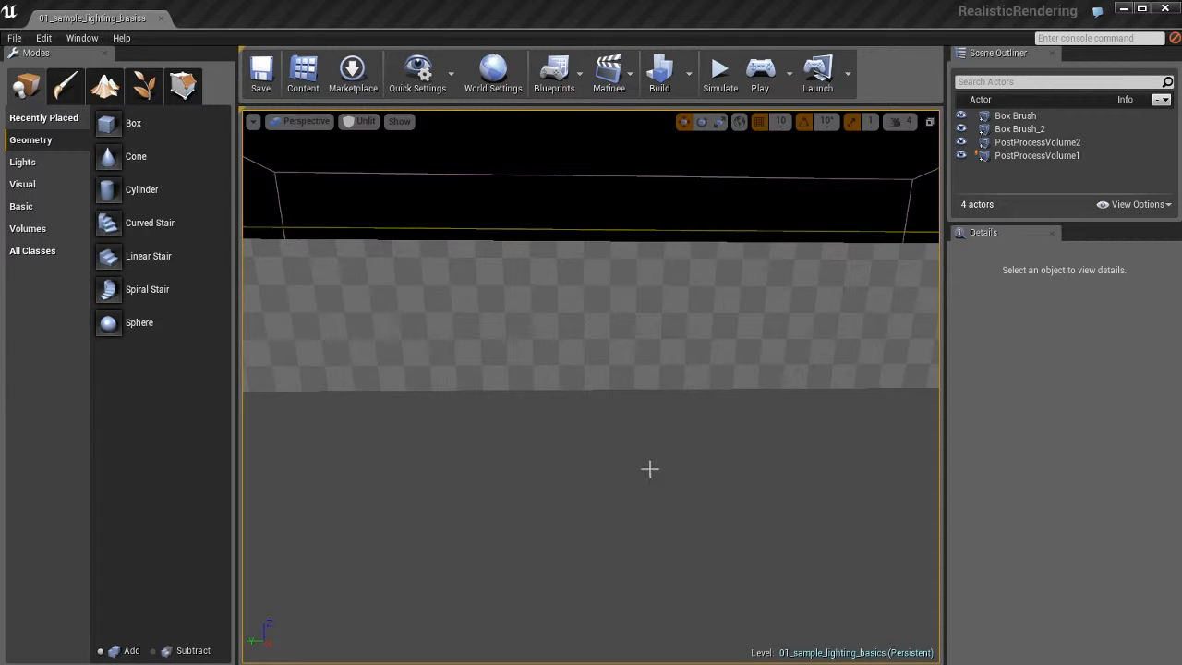
# Place a point light on the floor in front of the checkered wall, raise it, and preview the viewport in Lit mode
pyautogui.scroll(5, 647, 467)
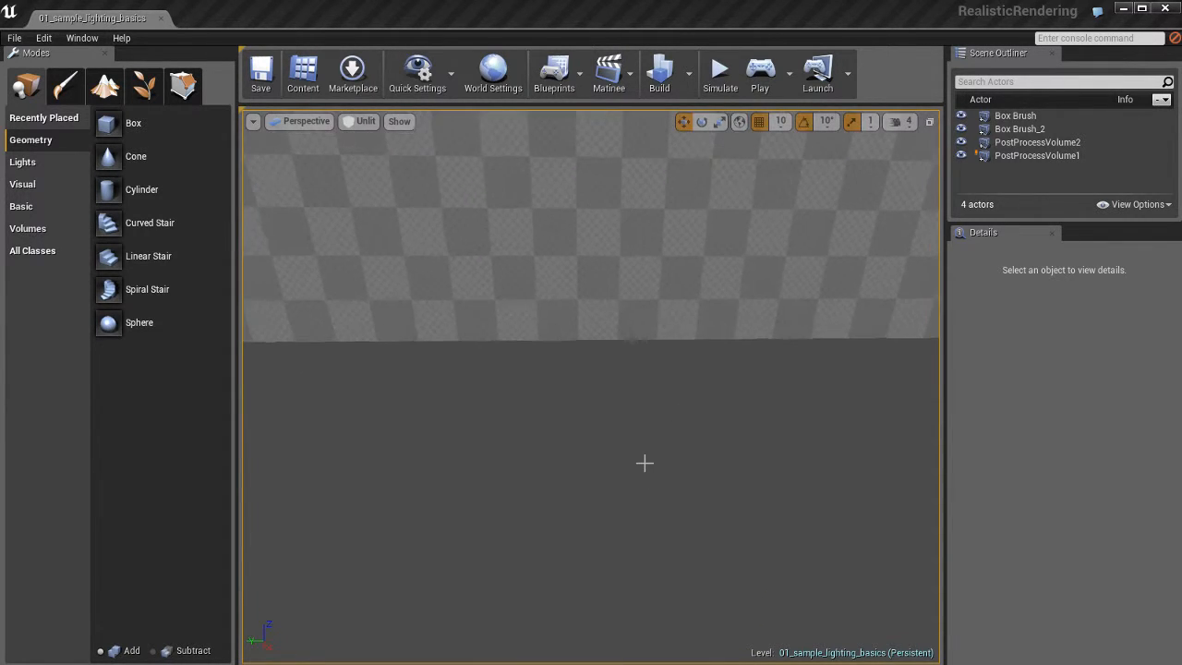
pyautogui.scroll(-1, 645, 463)
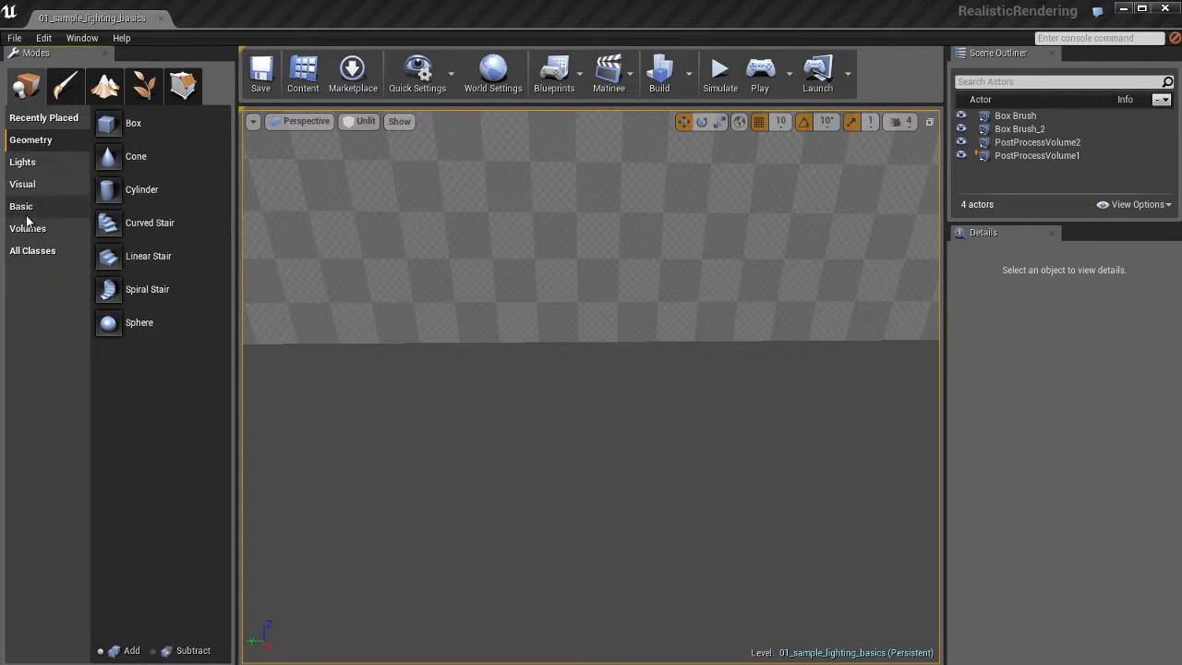
pyautogui.click(30, 163)
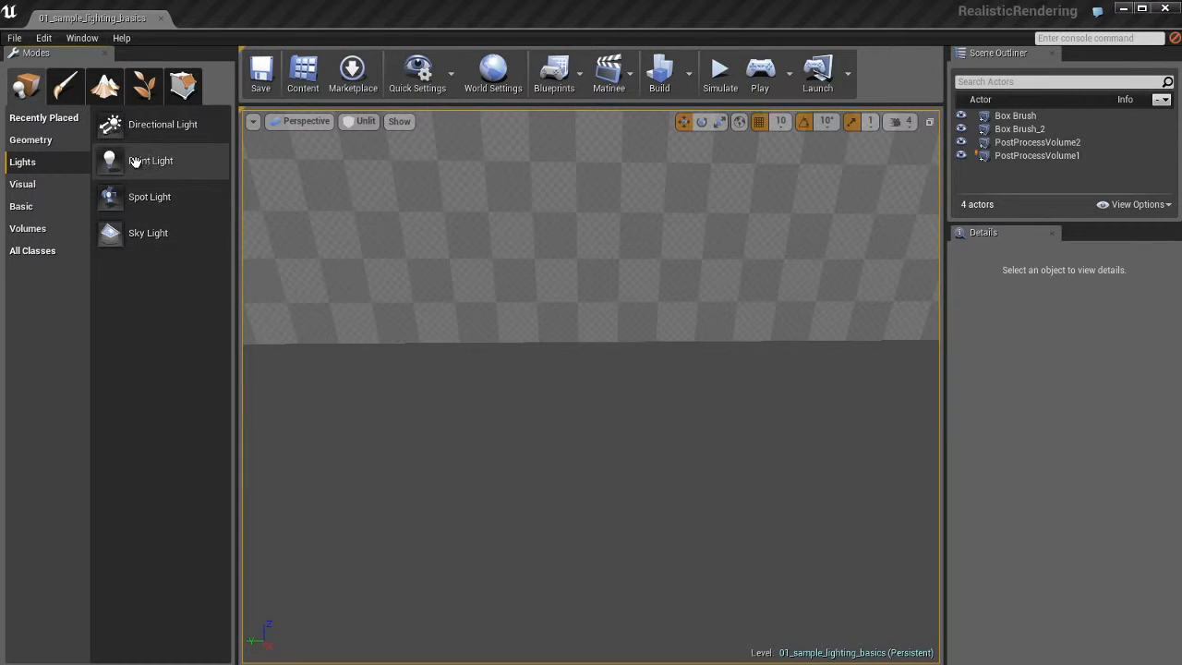
pyautogui.moveTo(135, 161); pyautogui.dragTo(556, 436)
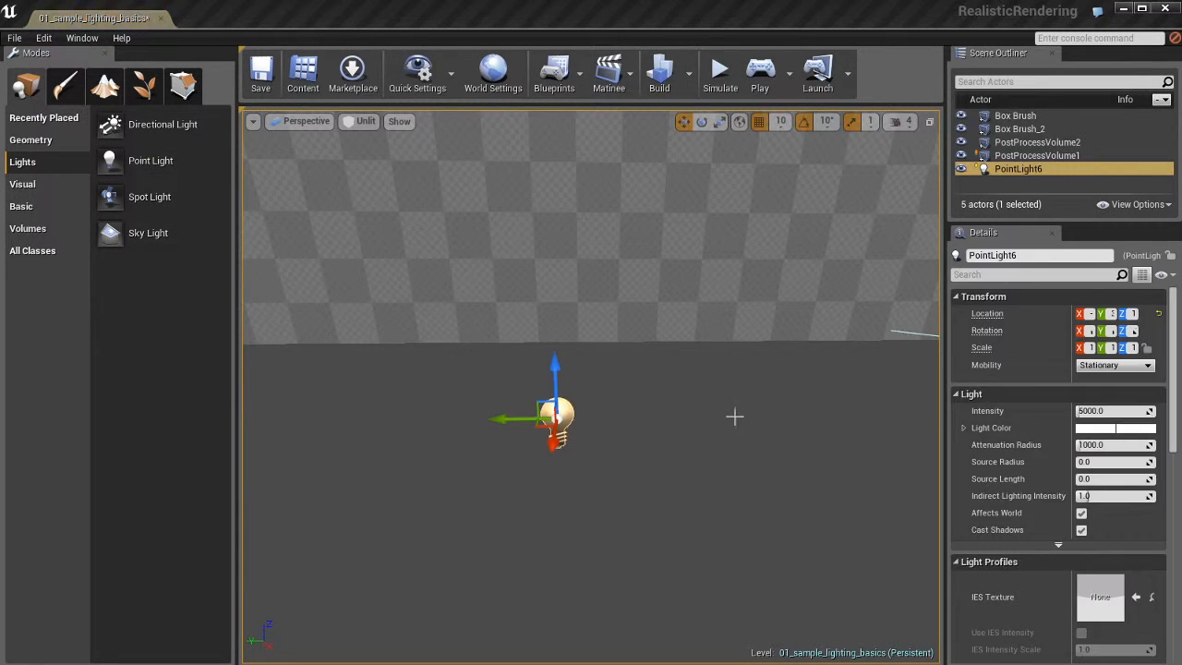
pyautogui.keyDown('ctrl'); pyautogui.moveTo(715, 402); pyautogui.dragTo(710, 331); pyautogui.keyUp('ctrl')
pyautogui.hotkey('alt', '4')
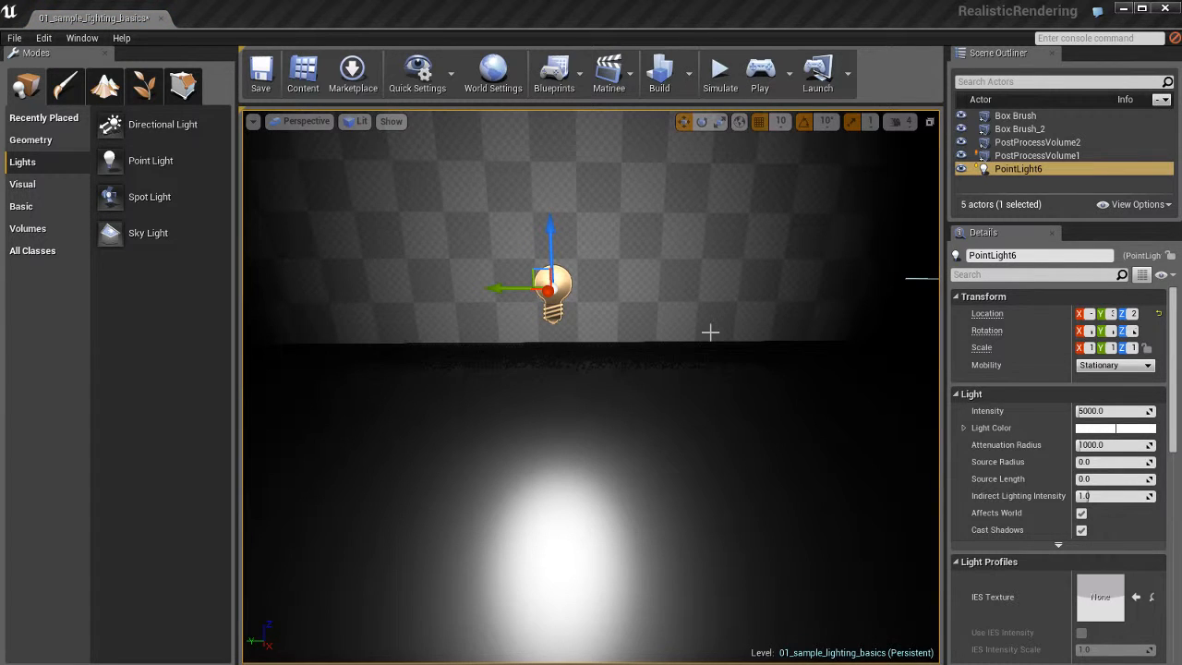
pyautogui.moveTo(700, 494); pyautogui.dragTo(685, 475, button='right')
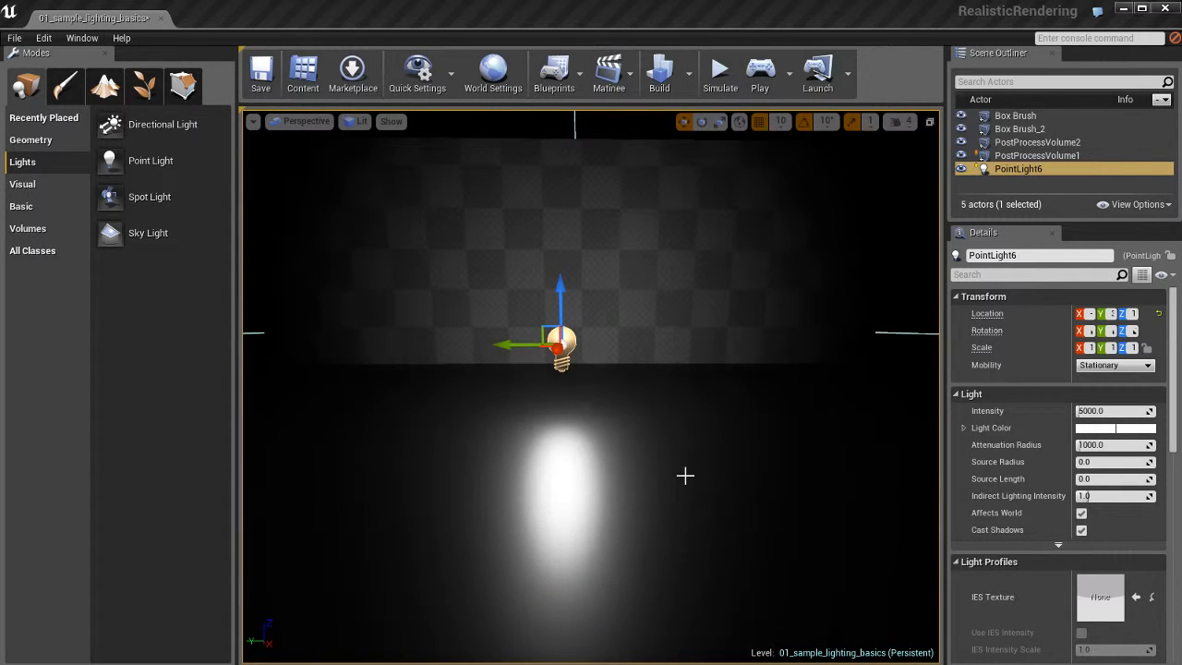
# Delete the point light and return the viewport to Unlit mode
pyautogui.press('Delete')
pyautogui.hotkey('alt', '3')
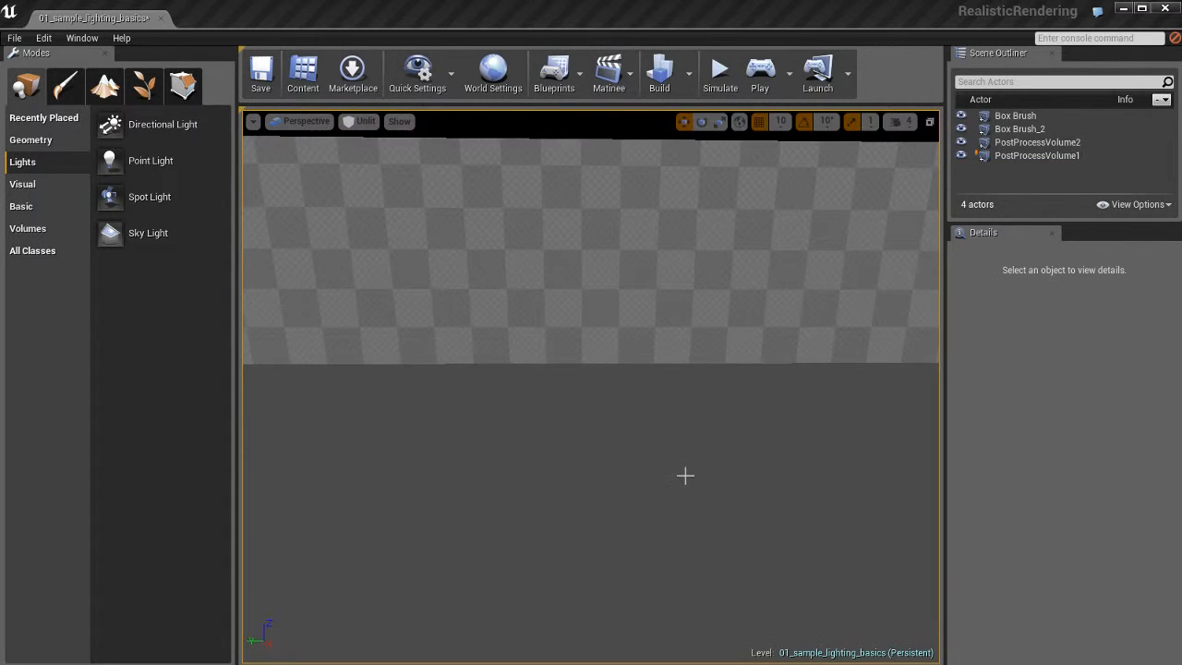
# Place a Point Light actor on the floor near the checkered wall, switch the viewport to Lit, and raise the light above the floor
pyautogui.click(592, 413)
pyautogui.rightClick(592, 413)
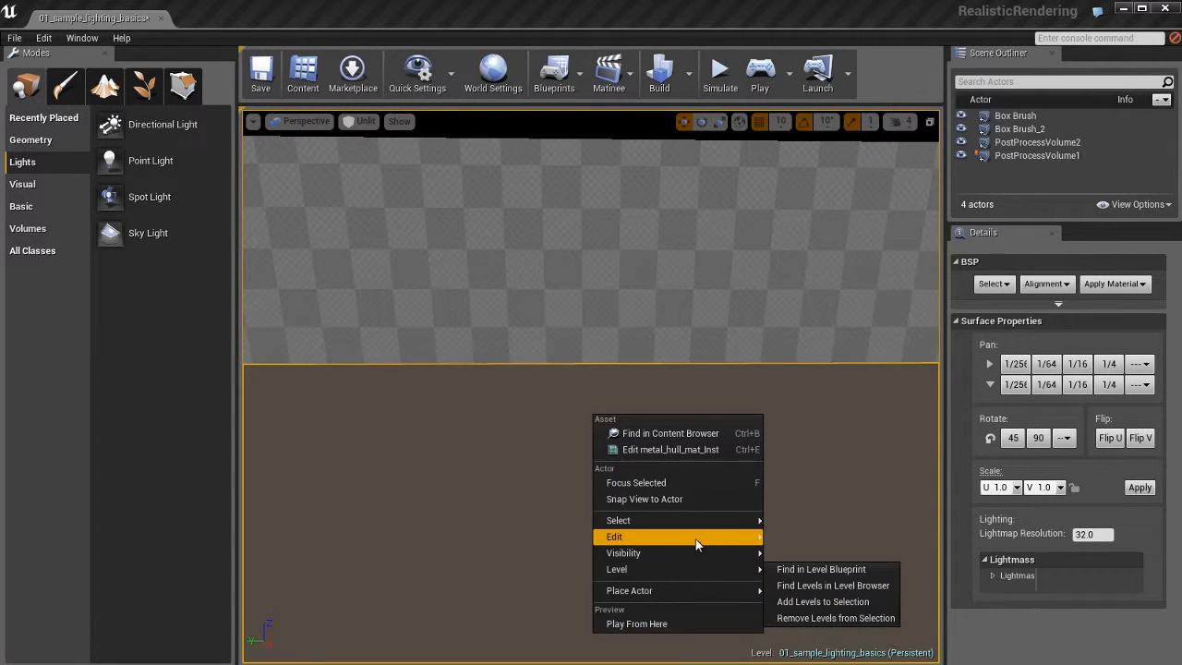
pyautogui.moveTo(691, 596)
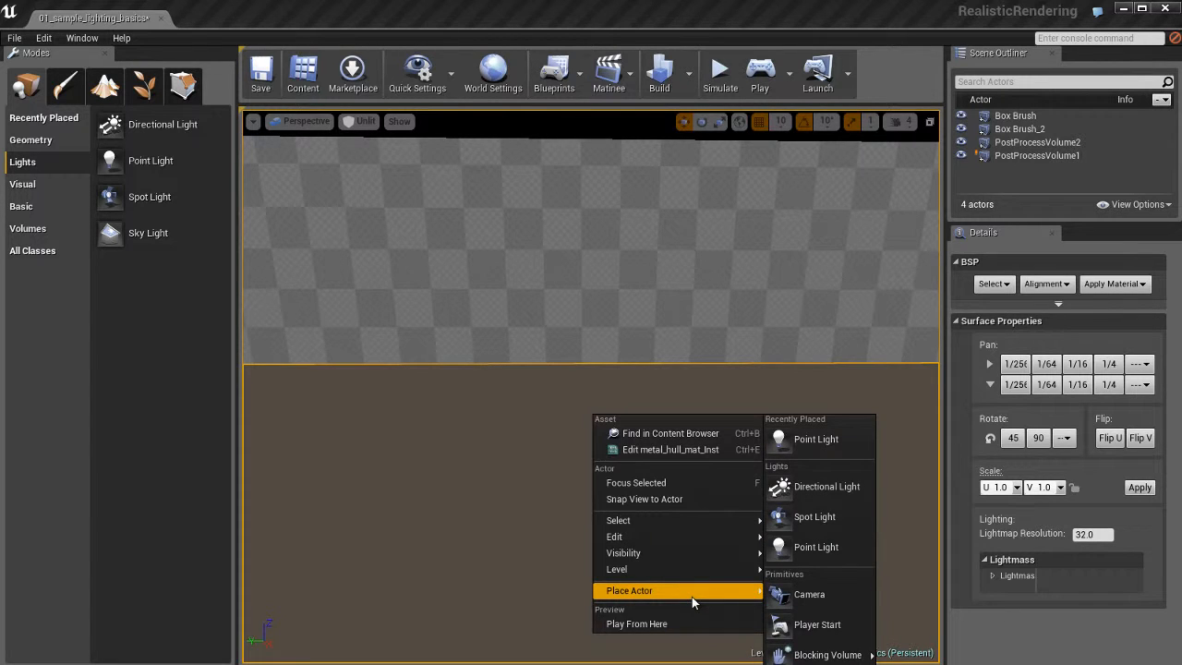
pyautogui.click(826, 549)
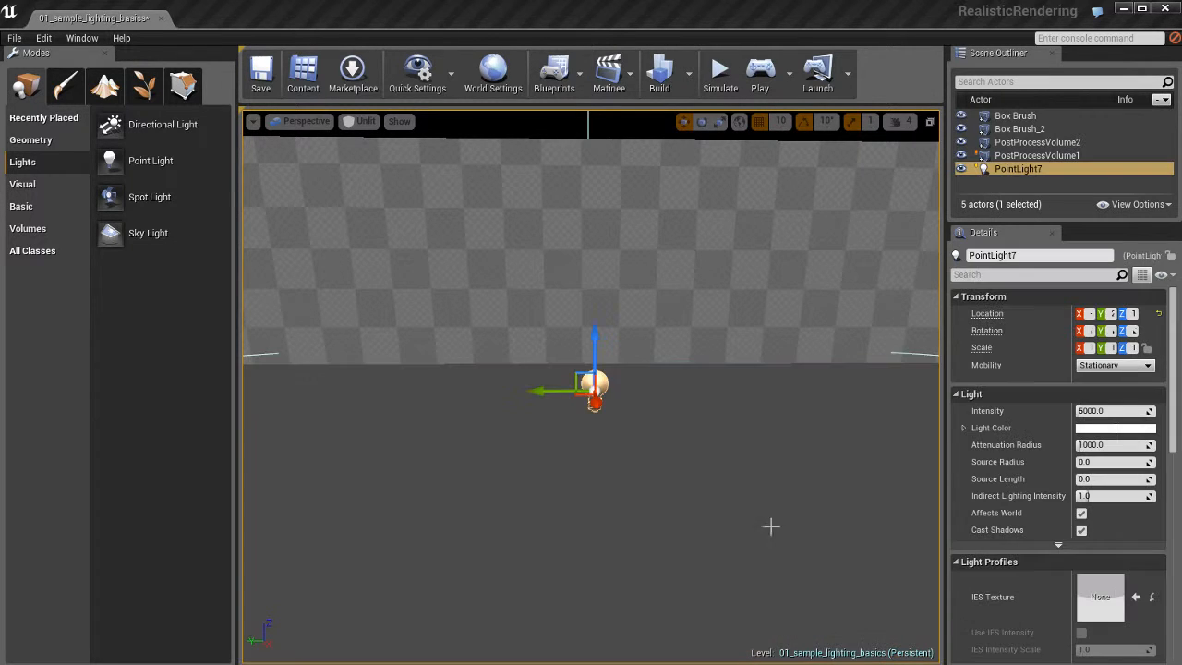
pyautogui.hotkey('alt', '4')
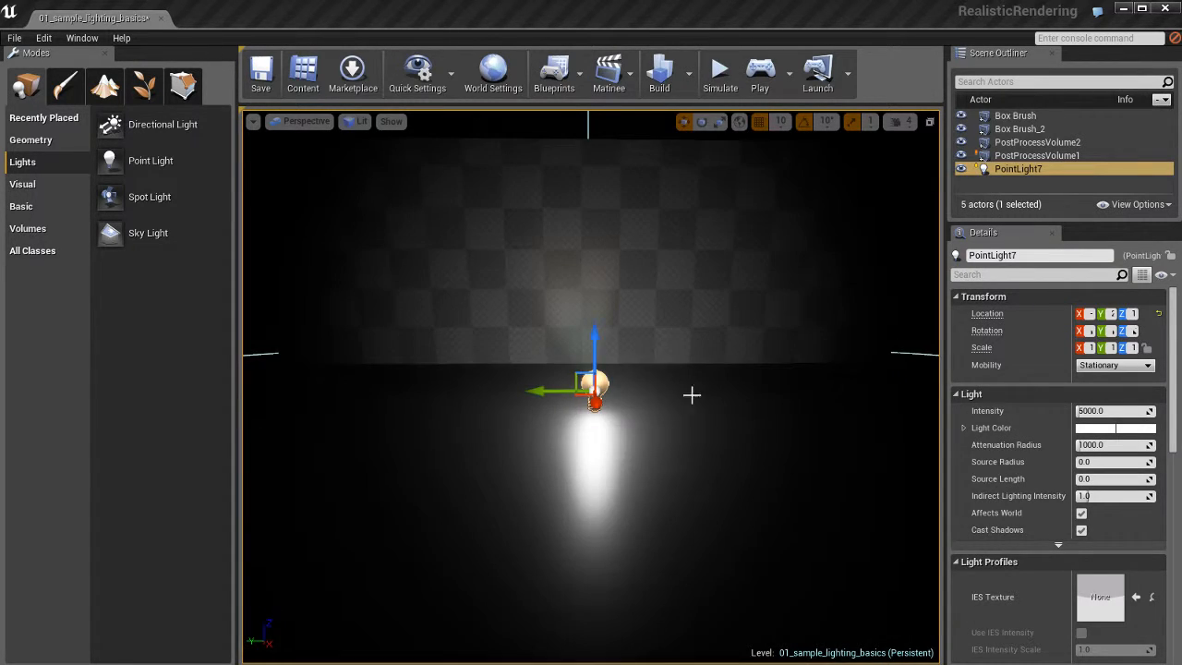
pyautogui.keyDown('ctrl'); pyautogui.moveTo(712, 367); pyautogui.dragTo(712, 368); pyautogui.keyUp('ctrl')
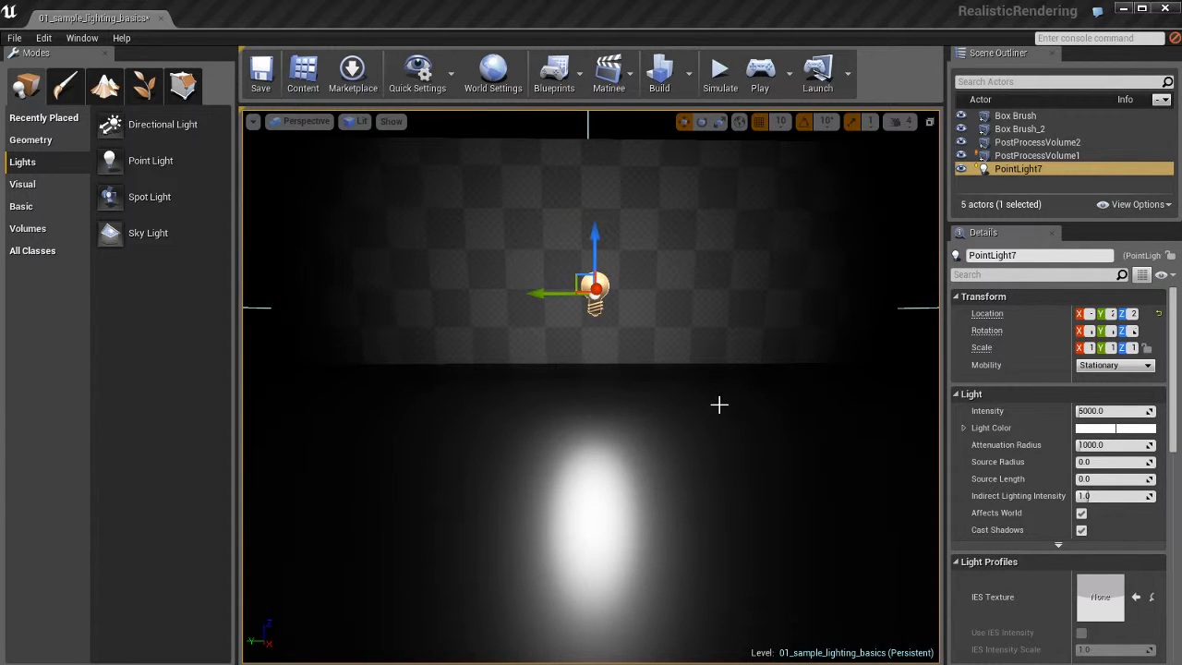
# Move the point light along its X axis to a position closer to the checkered wall
pyautogui.moveTo(643, 404); pyautogui.dragTo(673, 438, button='right')
pyautogui.keyDown('alt'); pyautogui.moveTo(680, 414); pyautogui.dragTo(712, 389); pyautogui.keyUp('alt')
pyautogui.keyDown('alt'); pyautogui.moveTo(712, 388); pyautogui.dragTo(650, 391, button='right'); pyautogui.keyUp('alt')
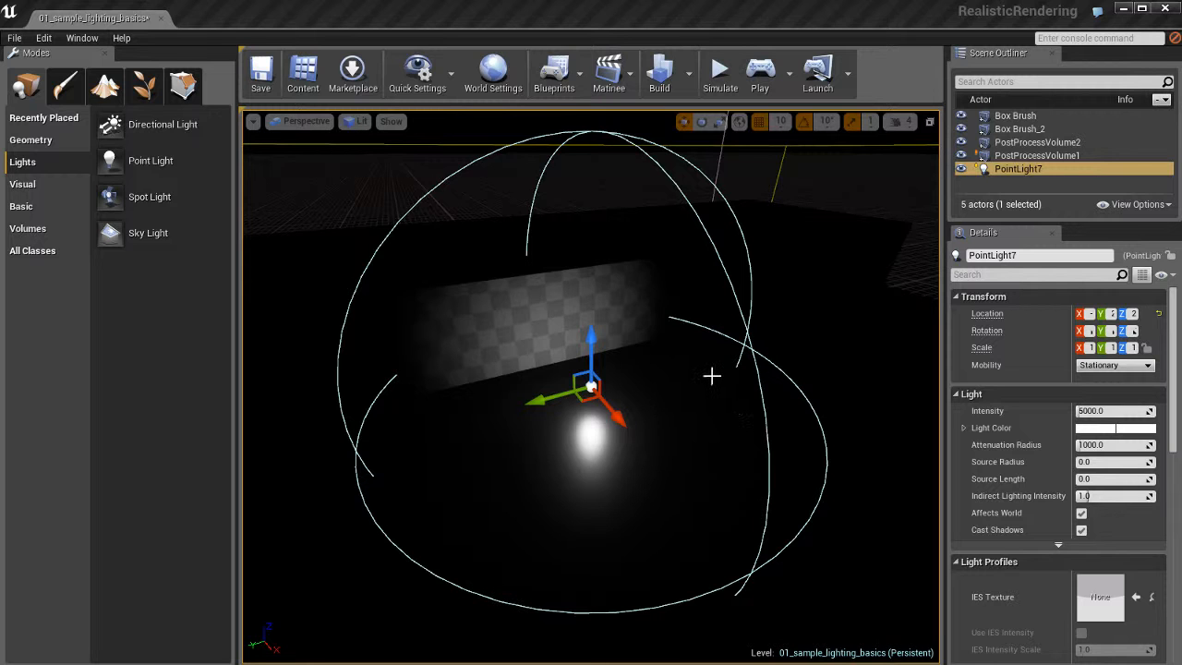
pyautogui.moveTo(711, 376)
pyautogui.keyDown('alt'); pyautogui.mouseDown()
pyautogui.moveTo(781, 415)
pyautogui.moveTo(750, 377)
pyautogui.moveTo(722, 388)
pyautogui.mouseUp(); pyautogui.keyUp('alt')
pyautogui.keyDown('alt'); pyautogui.moveTo(655, 369); pyautogui.dragTo(887, 389, button='right'); pyautogui.keyUp('alt')
pyautogui.moveTo(615, 375)
pyautogui.keyDown('alt'); pyautogui.mouseDown(button='right')
pyautogui.moveTo(958, 371)
pyautogui.moveTo(777, 361)
pyautogui.mouseUp(button='right'); pyautogui.keyUp('alt')
pyautogui.keyDown('alt'); pyautogui.moveTo(437, 303); pyautogui.dragTo(458, 317); pyautogui.keyUp('alt')
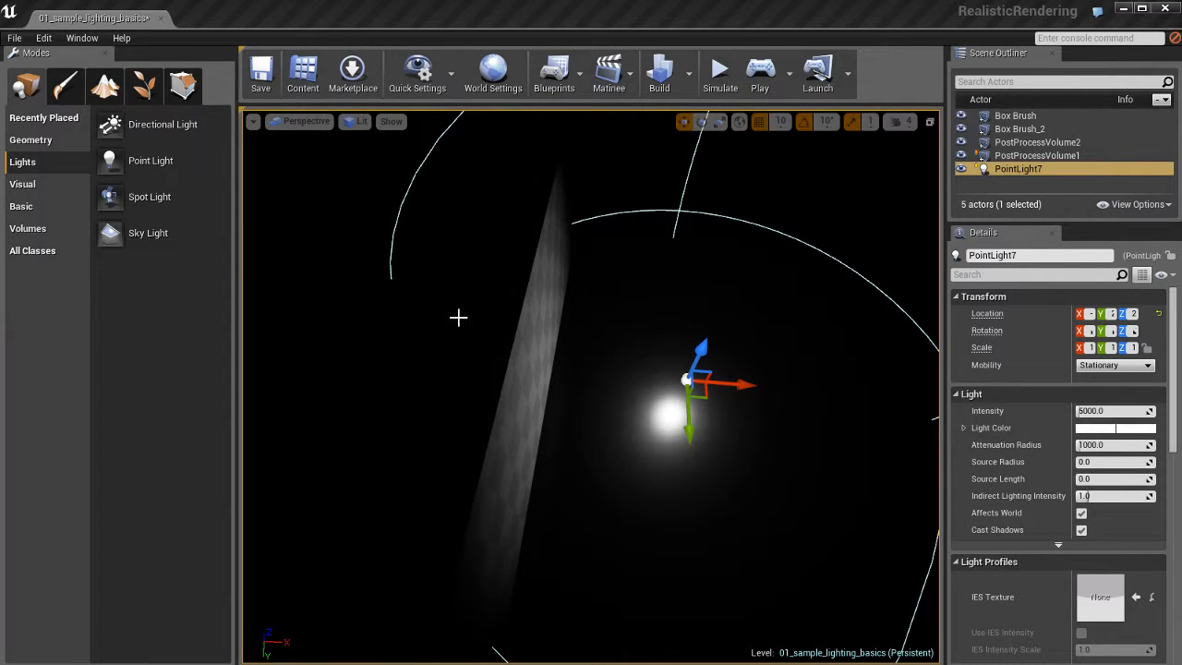
pyautogui.keyDown('alt'); pyautogui.moveTo(458, 318); pyautogui.dragTo(461, 318, button='middle'); pyautogui.keyUp('alt')
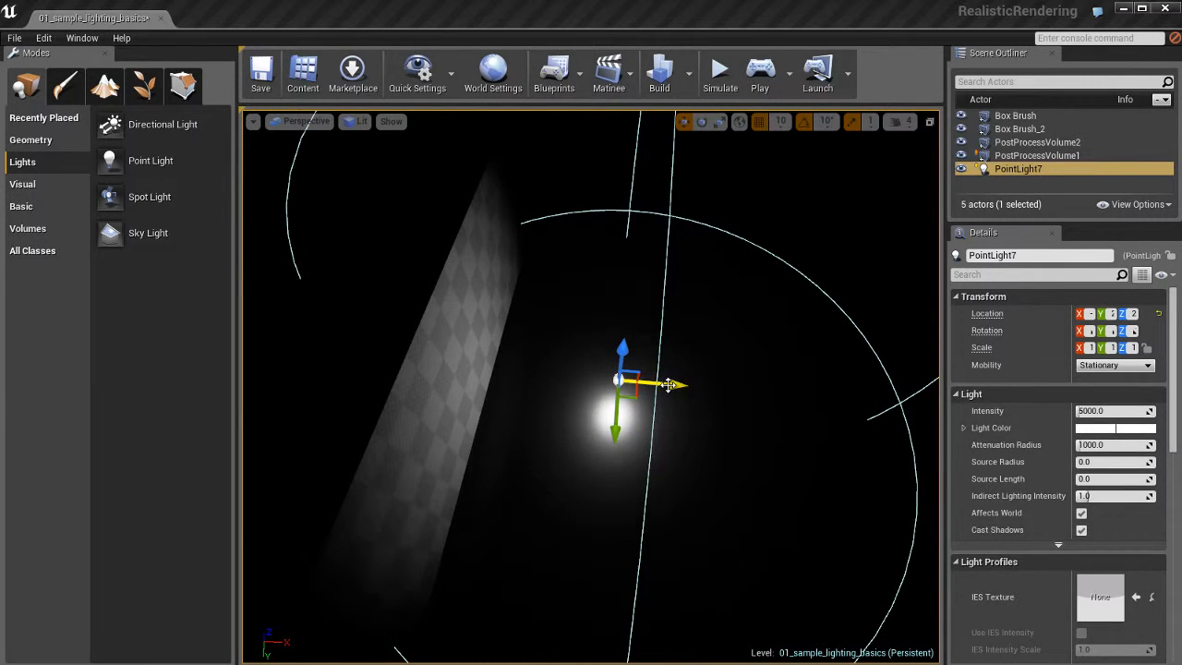
pyautogui.moveTo(669, 384); pyautogui.dragTo(639, 384)
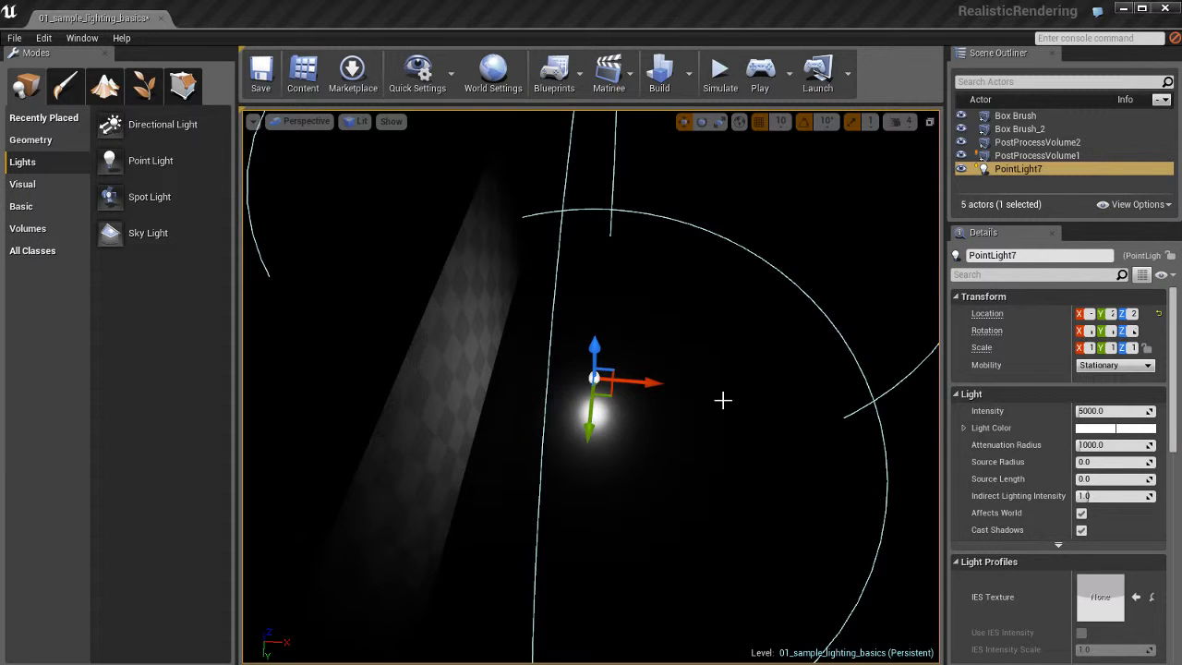
pyautogui.press('f')
pyautogui.keyDown('alt'); pyautogui.moveTo(777, 432); pyautogui.dragTo(674, 348); pyautogui.keyUp('alt')
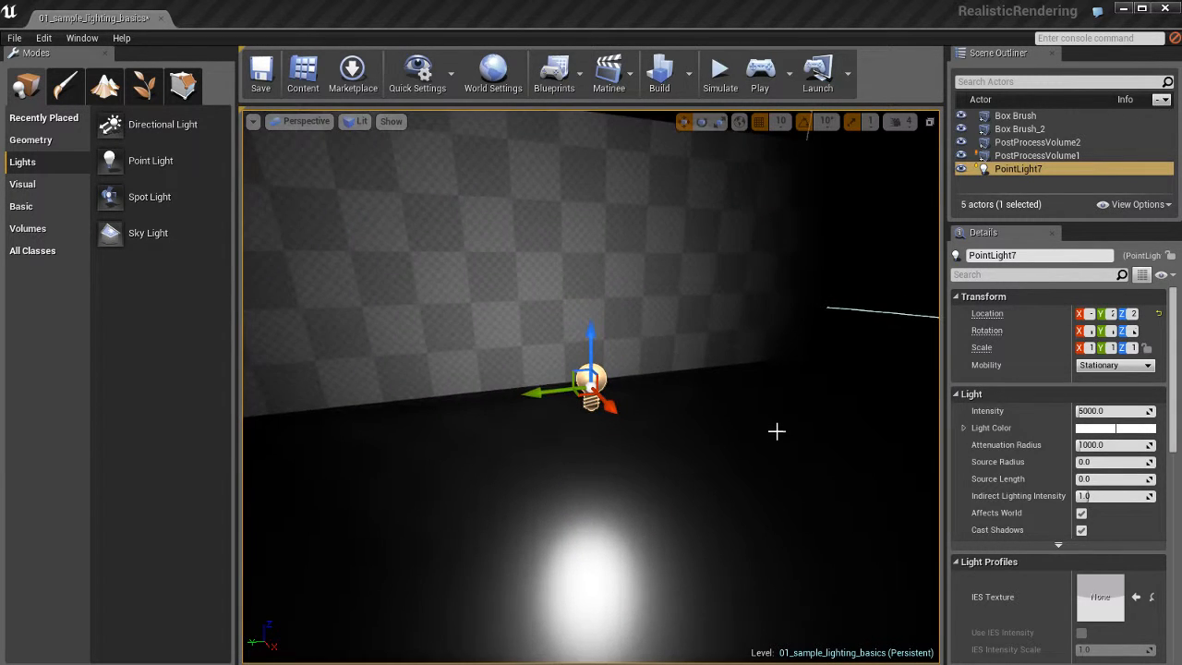
# Scale the point light down in the viewport to an attenuation radius of about 654
pyautogui.scroll(-3, 777, 431)
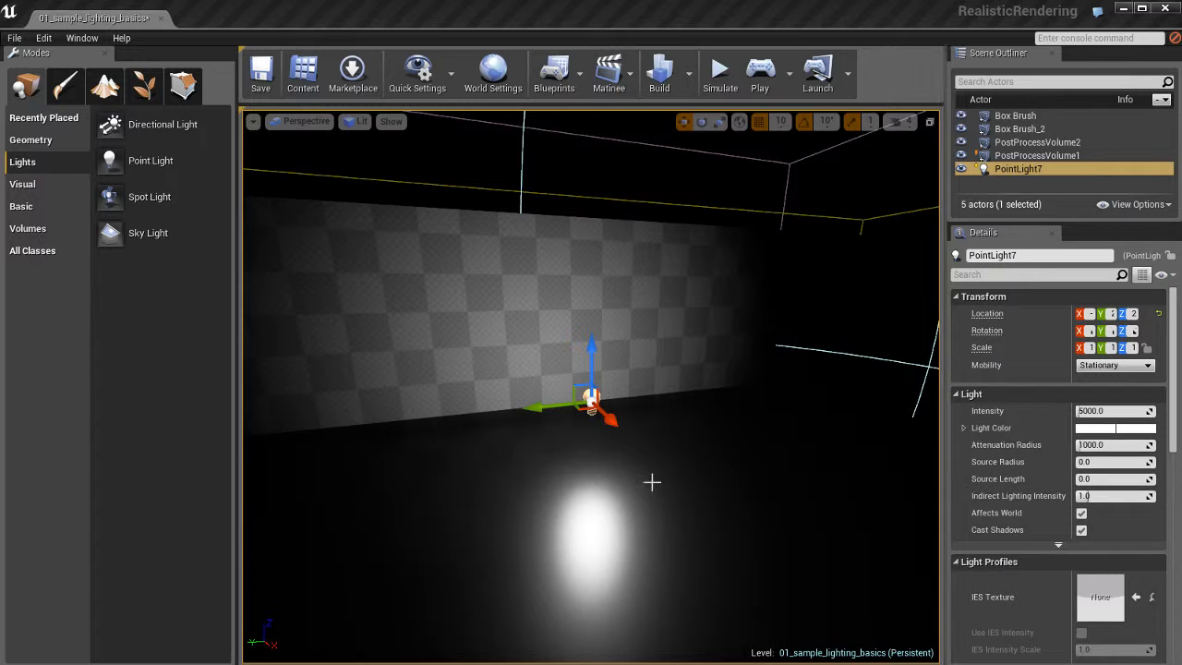
pyautogui.moveTo(694, 480); pyautogui.dragTo(703, 493, button='right')
pyautogui.scroll(-2, 694, 481)
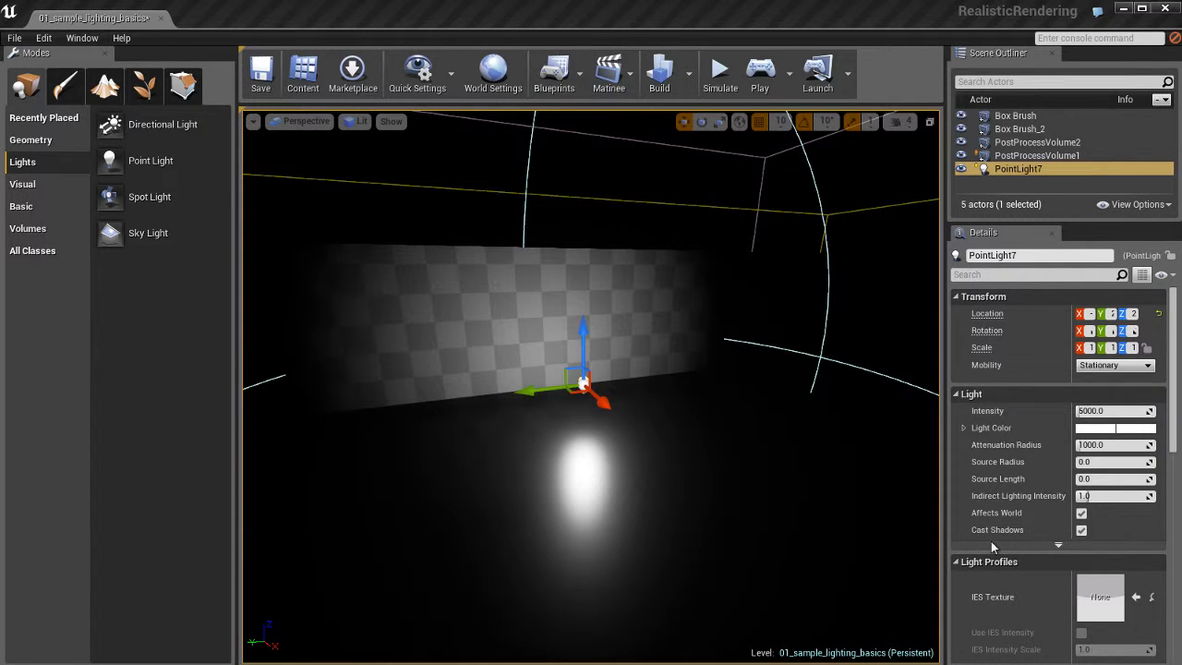
pyautogui.moveTo(697, 483); pyautogui.dragTo(700, 459, button='right')
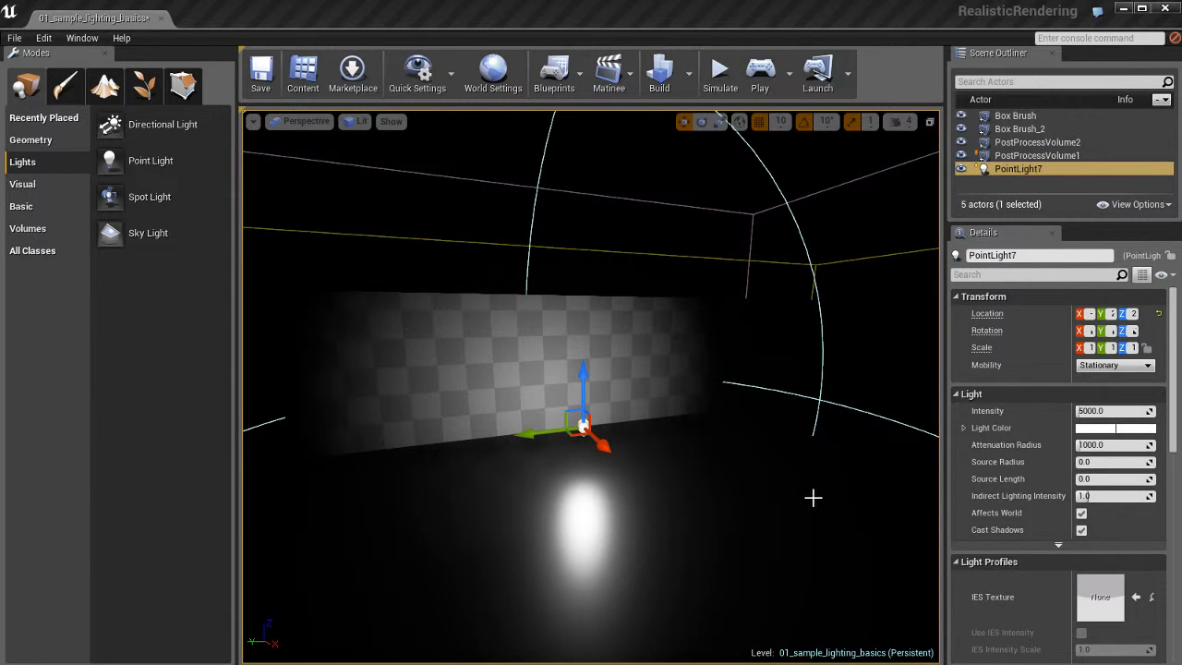
pyautogui.moveTo(777, 454); pyautogui.dragTo(731, 422, button='right')
pyautogui.press('r')
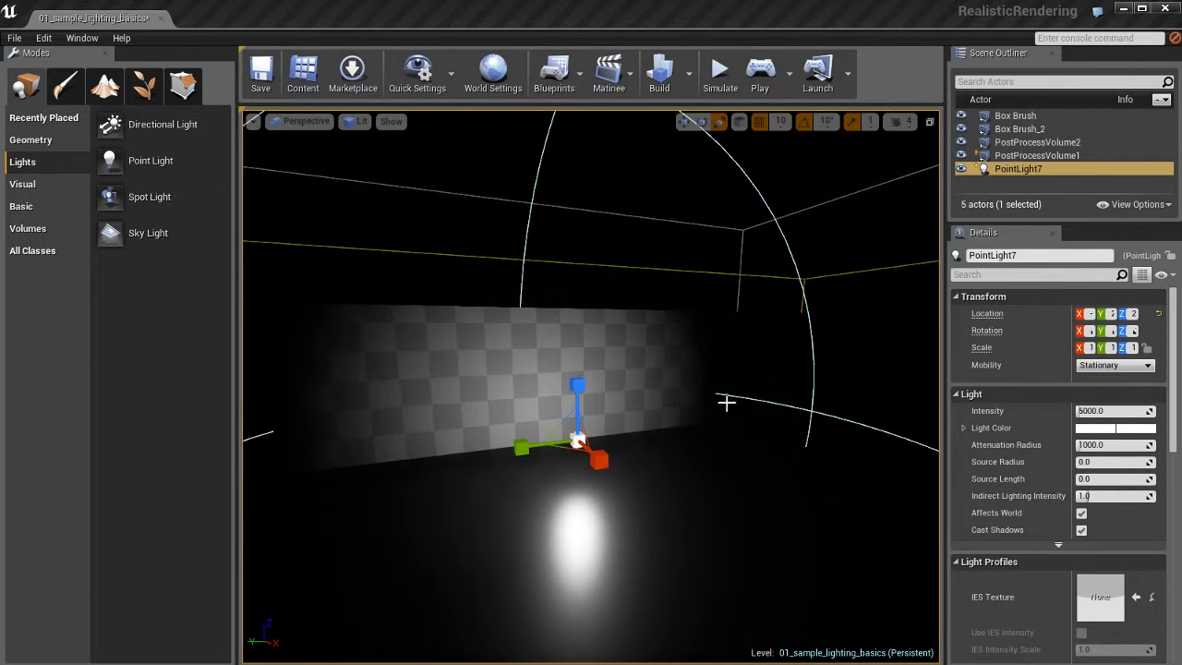
pyautogui.moveTo(730, 391); pyautogui.dragTo(623, 391)
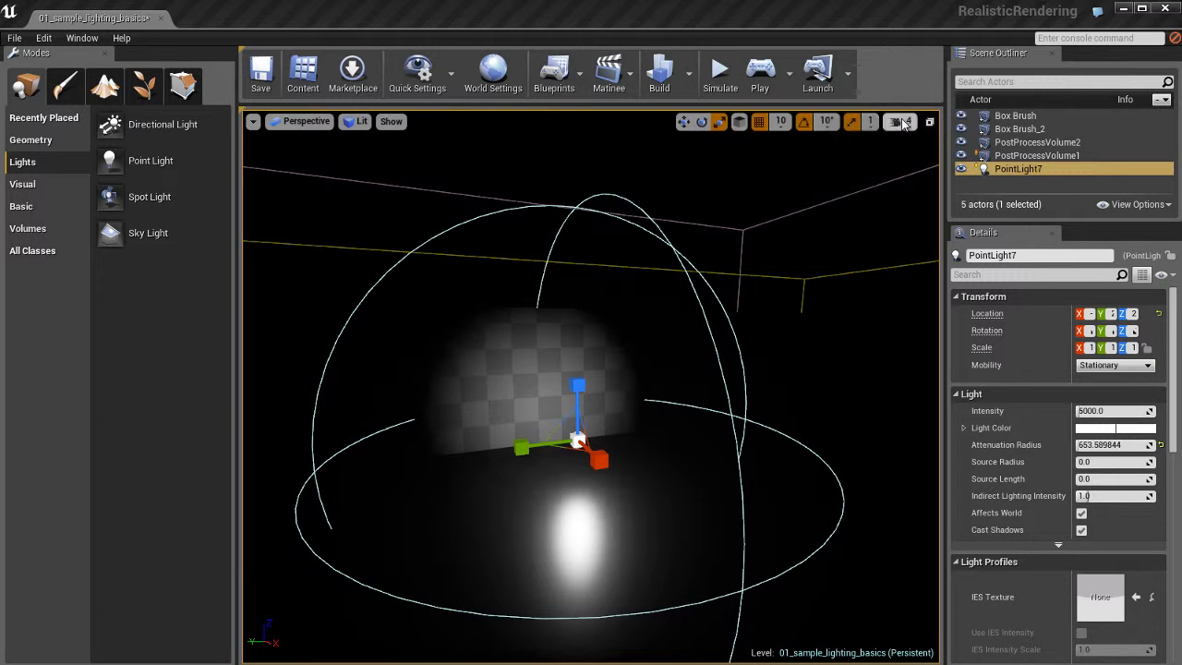
# Turn off scale snapping and scale the point light up to an attenuation radius of about 1024
pyautogui.click(851, 126)
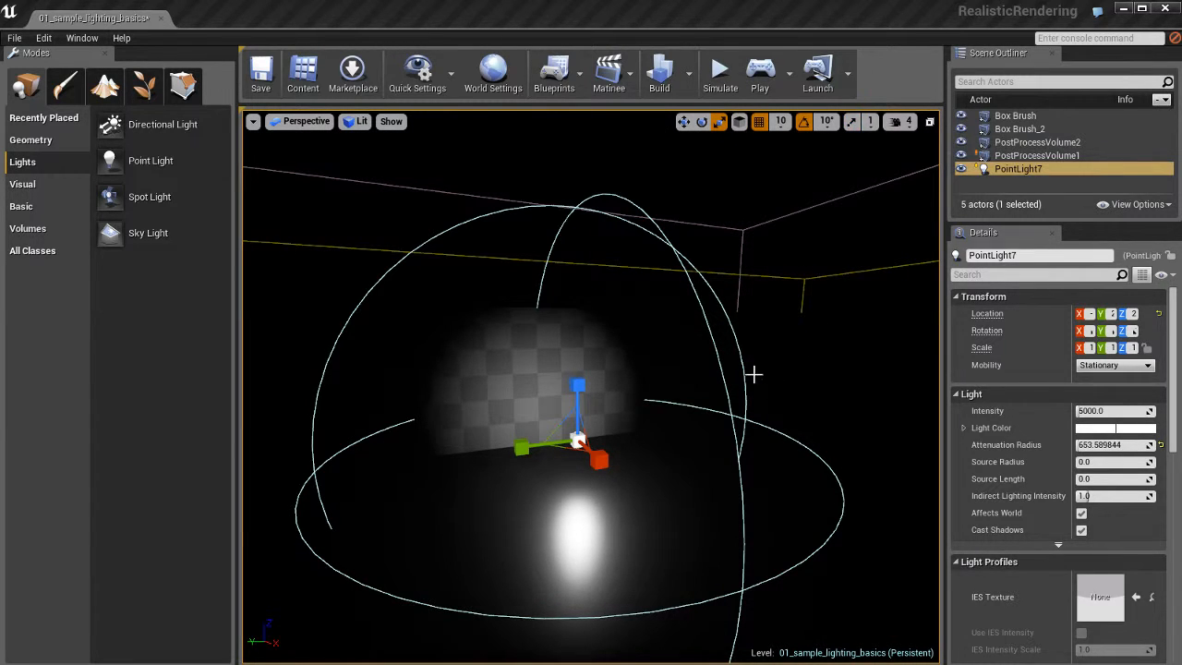
pyautogui.moveTo(680, 356); pyautogui.dragTo(775, 355)
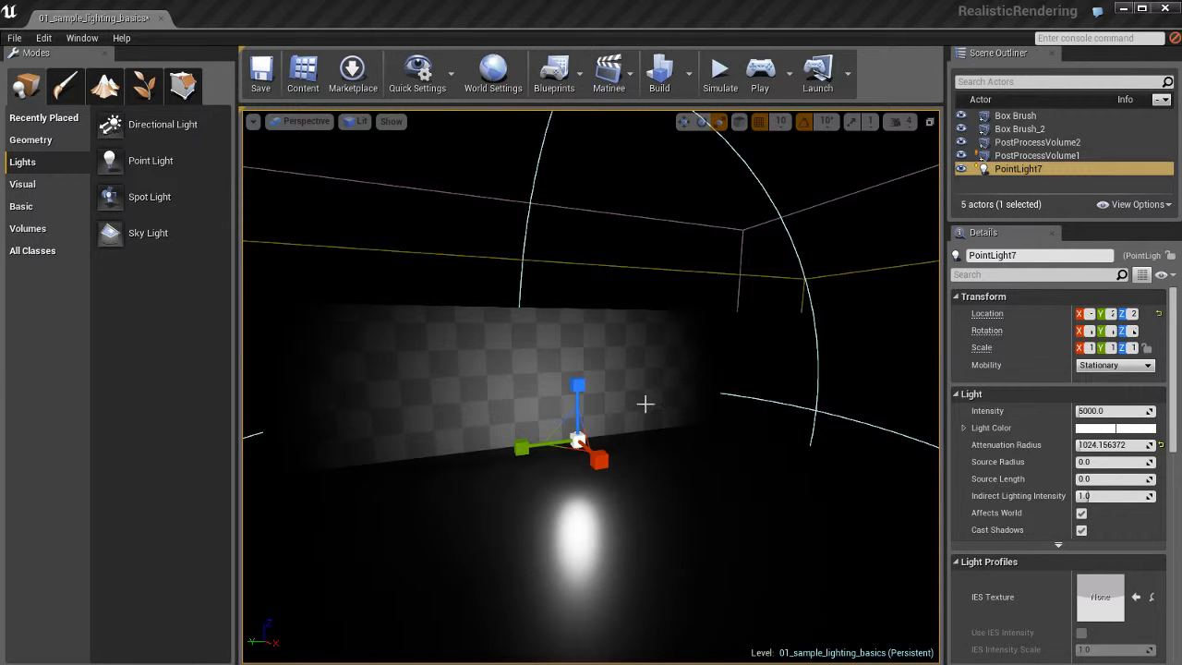
# Set the point light's intensity to 1000
pyautogui.moveTo(664, 387); pyautogui.dragTo(704, 428, button='right')
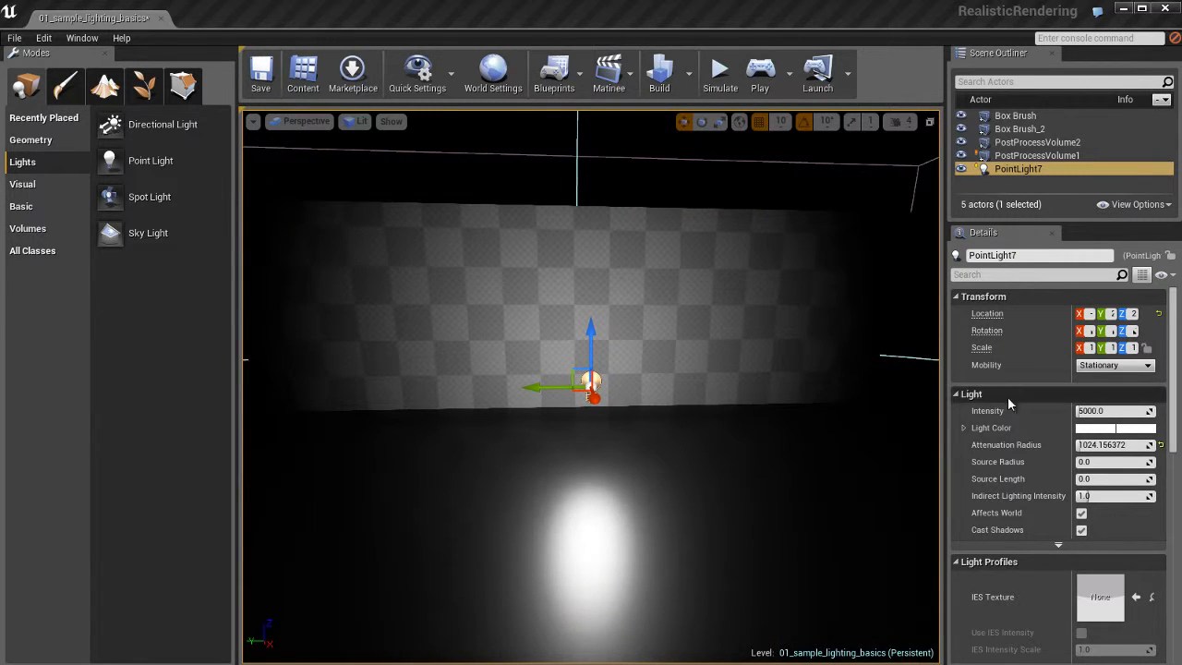
pyautogui.click(1118, 410)
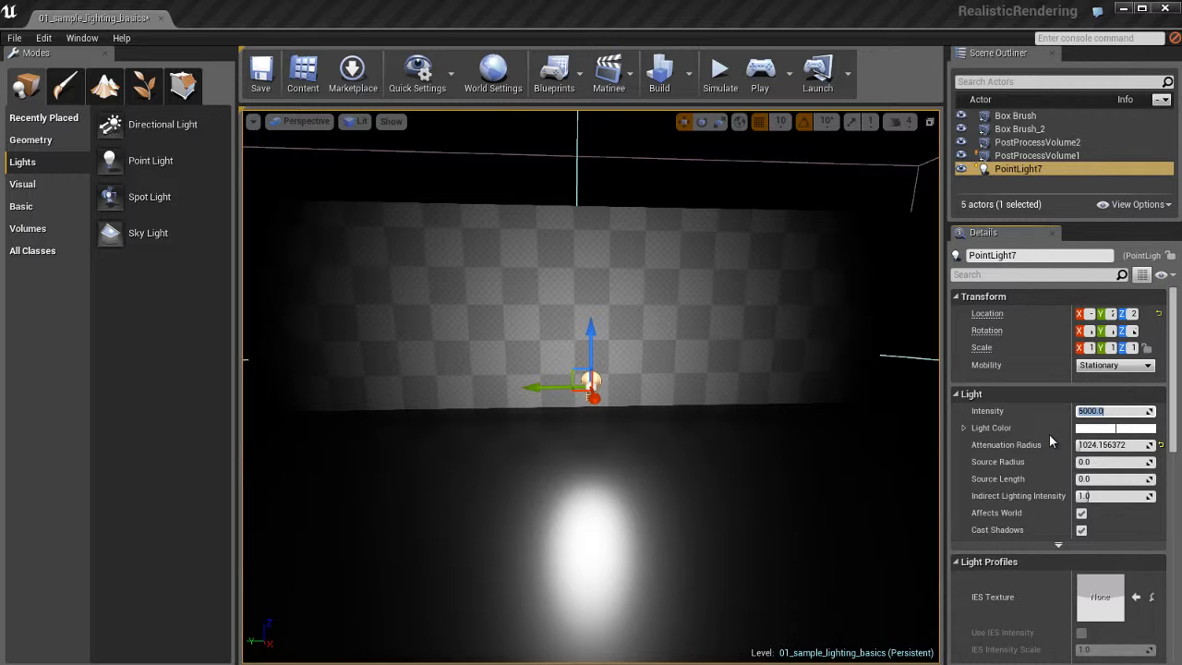
pyautogui.write('1000')
pyautogui.press('Return')
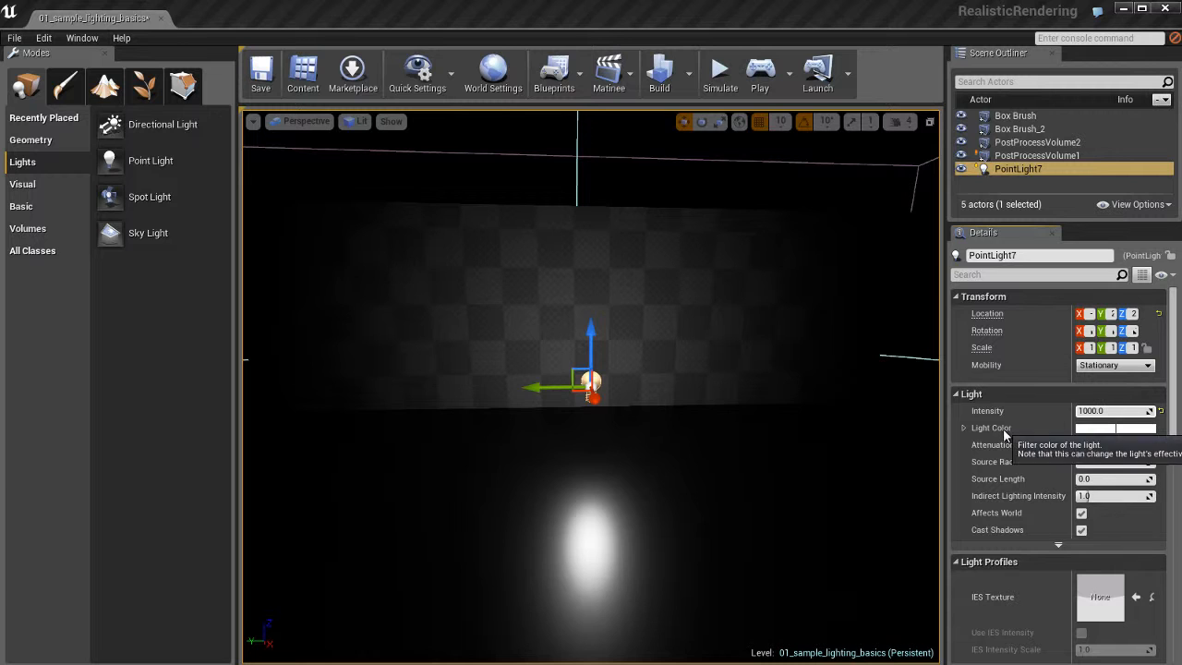
# Try a point light intensity of about 10946 and set it back to 5000
pyautogui.moveTo(1115, 411)
pyautogui.mouseDown()
pyautogui.moveTo(1104, 411)
pyautogui.moveTo(1126, 411)
pyautogui.moveTo(1099, 411)
pyautogui.moveTo(1131, 413)
pyautogui.moveTo(1094, 412)
pyautogui.moveTo(1107, 415)
pyautogui.mouseUp()
pyautogui.click(1107, 416)
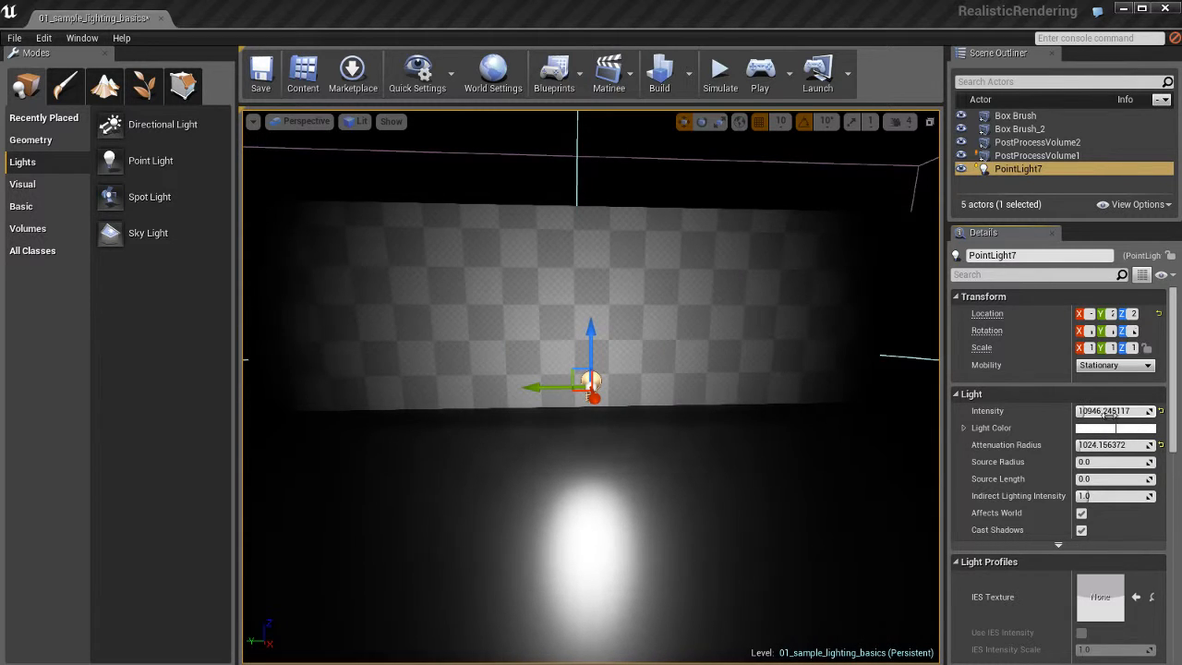
pyautogui.write('5000')
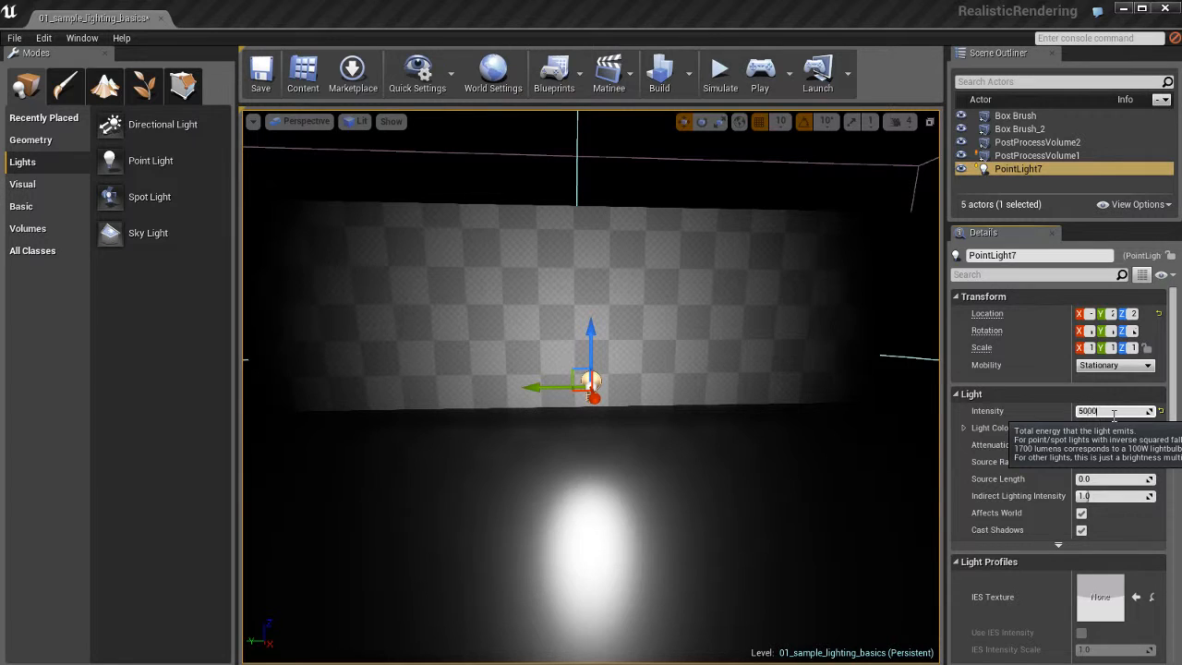
pyautogui.press('Return')
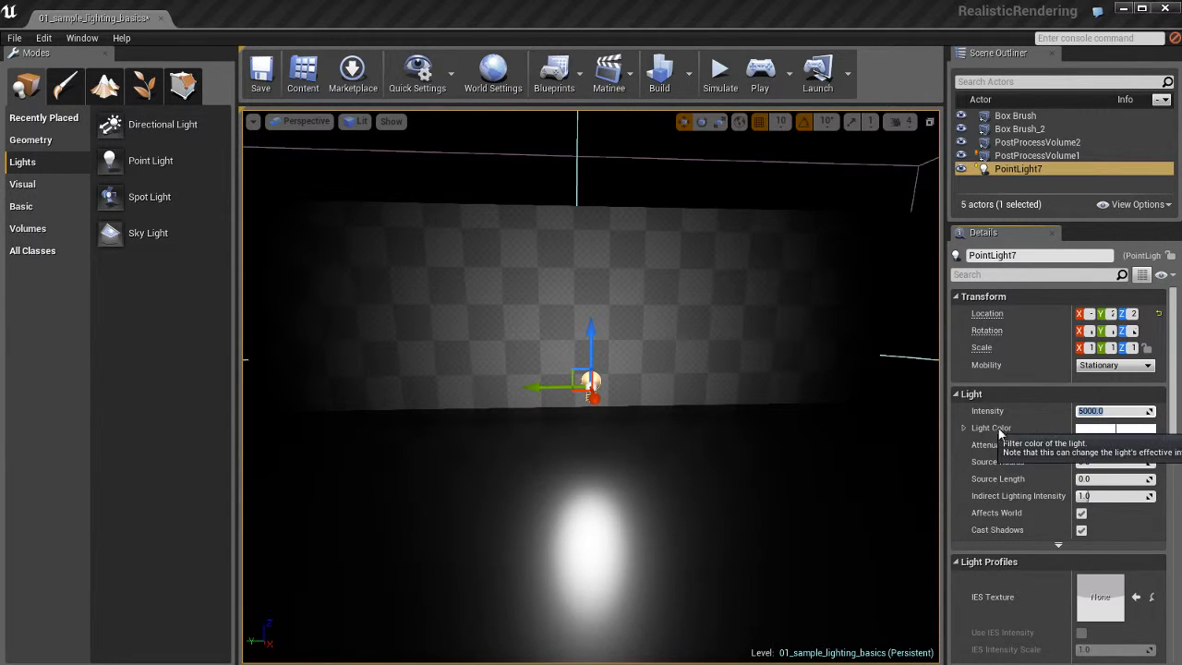
# Change the point light's color to a pale blue and accept it
pyautogui.click(1104, 429)
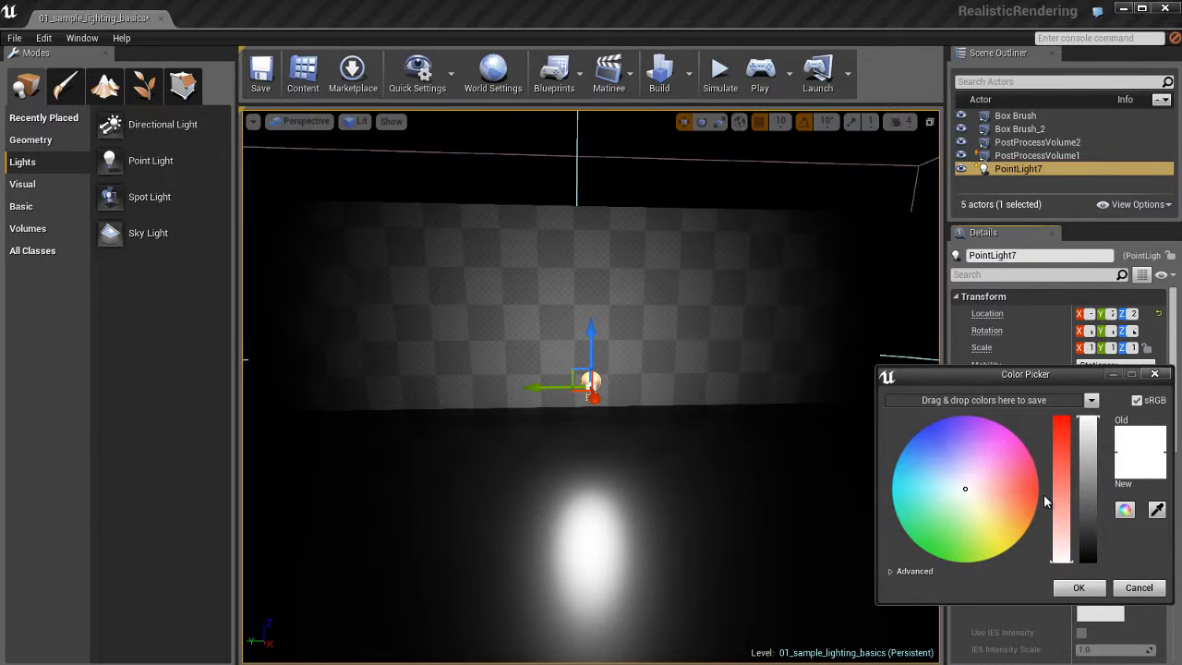
pyautogui.moveTo(968, 490)
pyautogui.mouseDown()
pyautogui.moveTo(1010, 499)
pyautogui.moveTo(939, 467)
pyautogui.moveTo(938, 447)
pyautogui.moveTo(931, 482)
pyautogui.moveTo(961, 472)
pyautogui.moveTo(947, 477)
pyautogui.mouseUp()
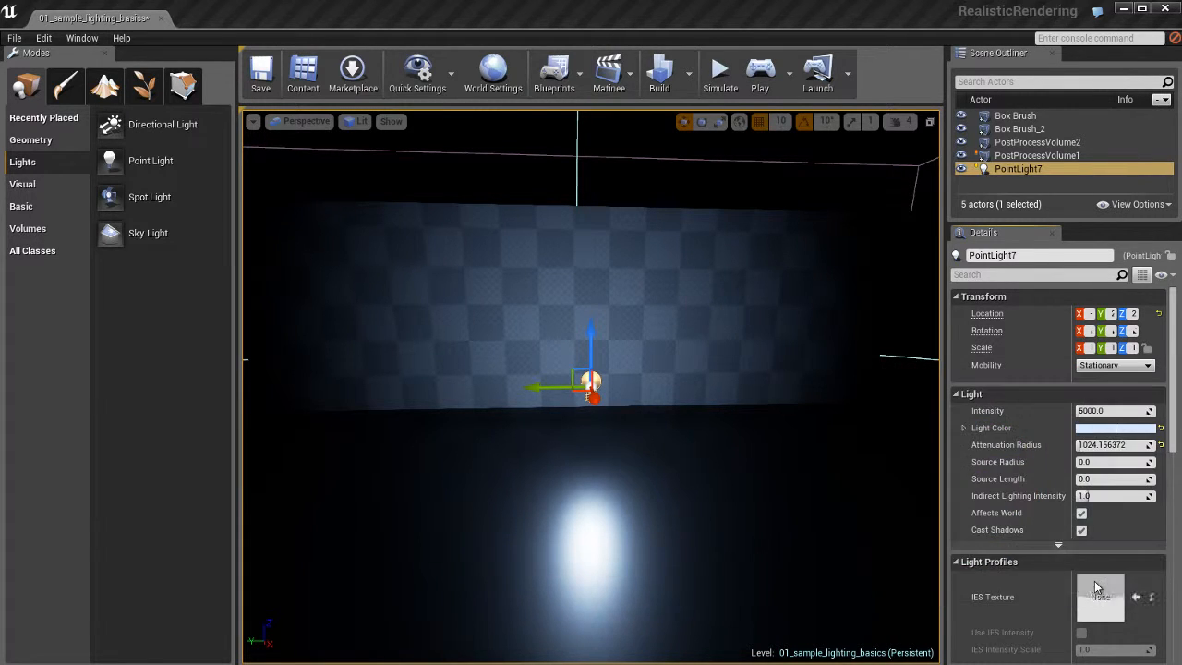
pyautogui.click(1076, 587)
# Raise the point light higher in front of the wall and increase its source radius to about 146
pyautogui.moveTo(752, 468); pyautogui.dragTo(740, 471, button='right')
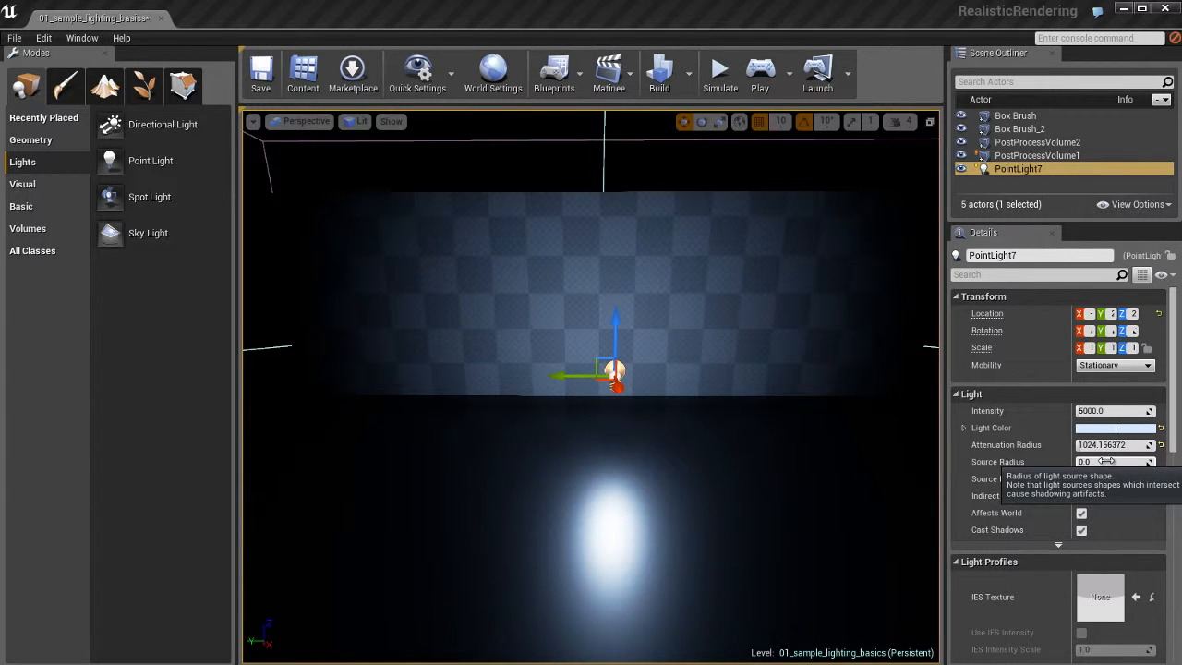
pyautogui.keyDown('ctrl'); pyautogui.moveTo(694, 431); pyautogui.dragTo(681, 391); pyautogui.keyUp('ctrl')
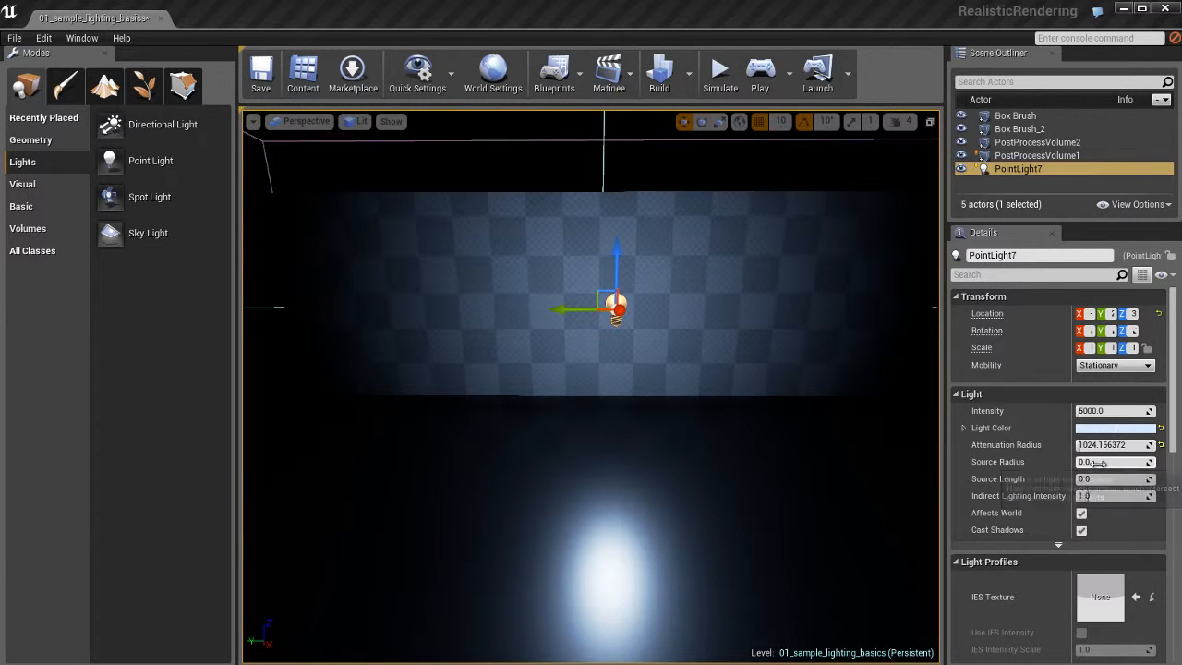
pyautogui.moveTo(1107, 462)
pyautogui.mouseDown()
pyautogui.moveTo(1173, 462)
pyautogui.moveTo(1106, 463)
pyautogui.mouseUp()
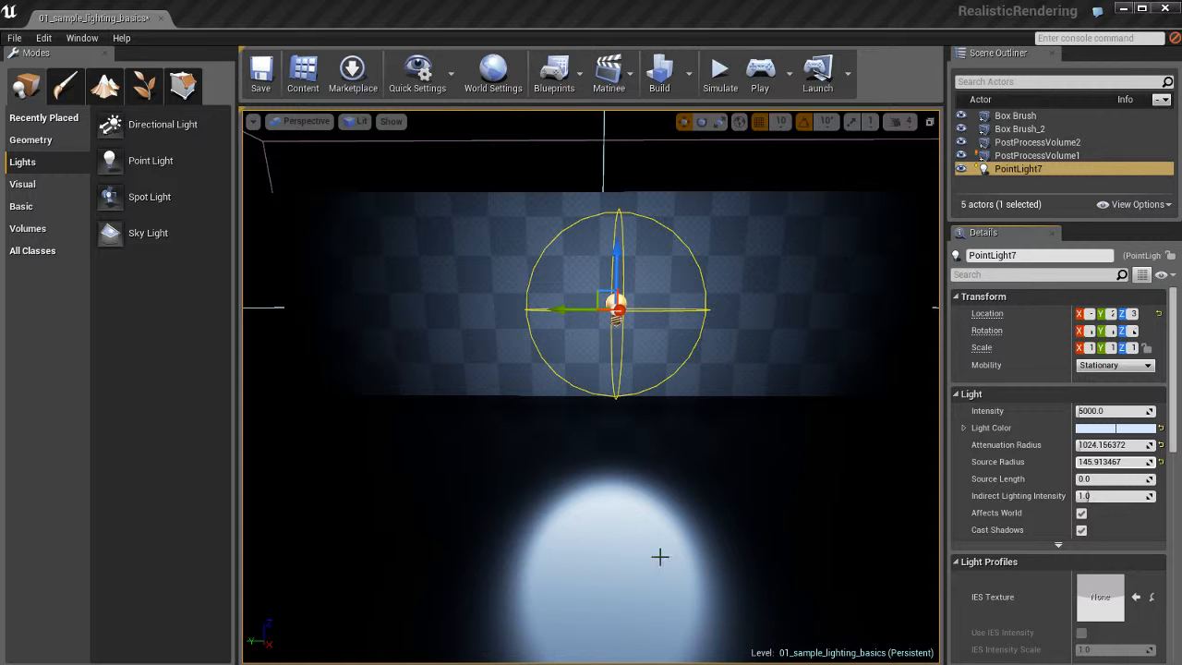
# Try point light source radii of 10 and 1, and set the source radius to 150
pyautogui.moveTo(659, 556); pyautogui.dragTo(688, 512, button='right')
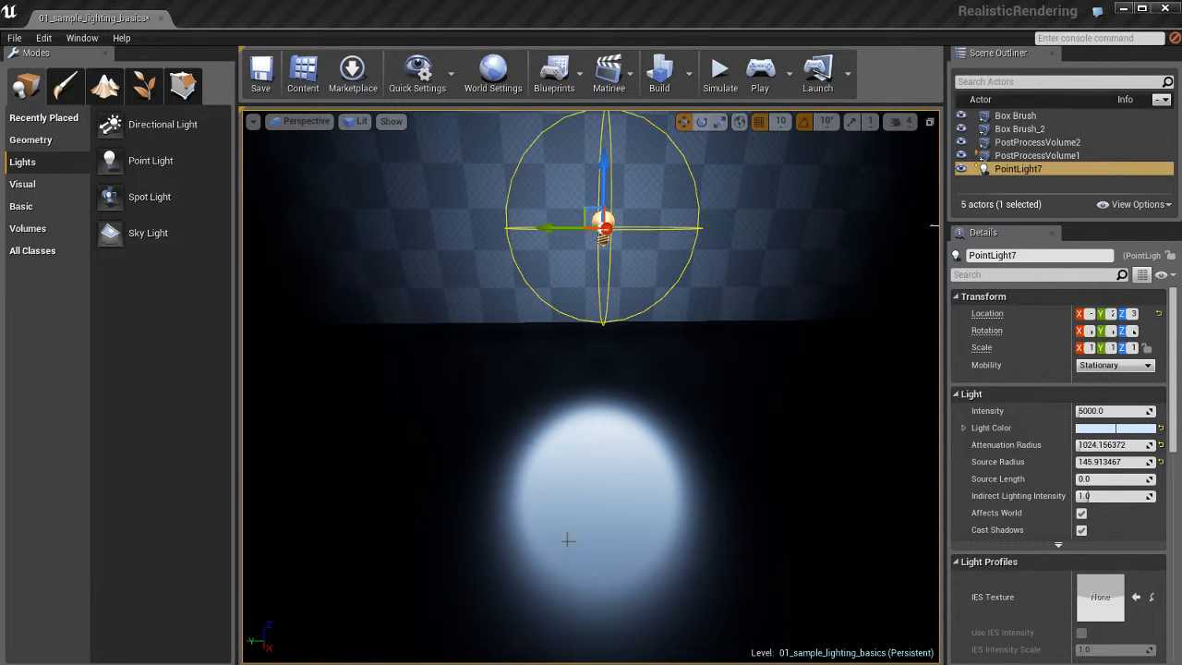
pyautogui.moveTo(637, 473); pyautogui.dragTo(591, 529, button='right')
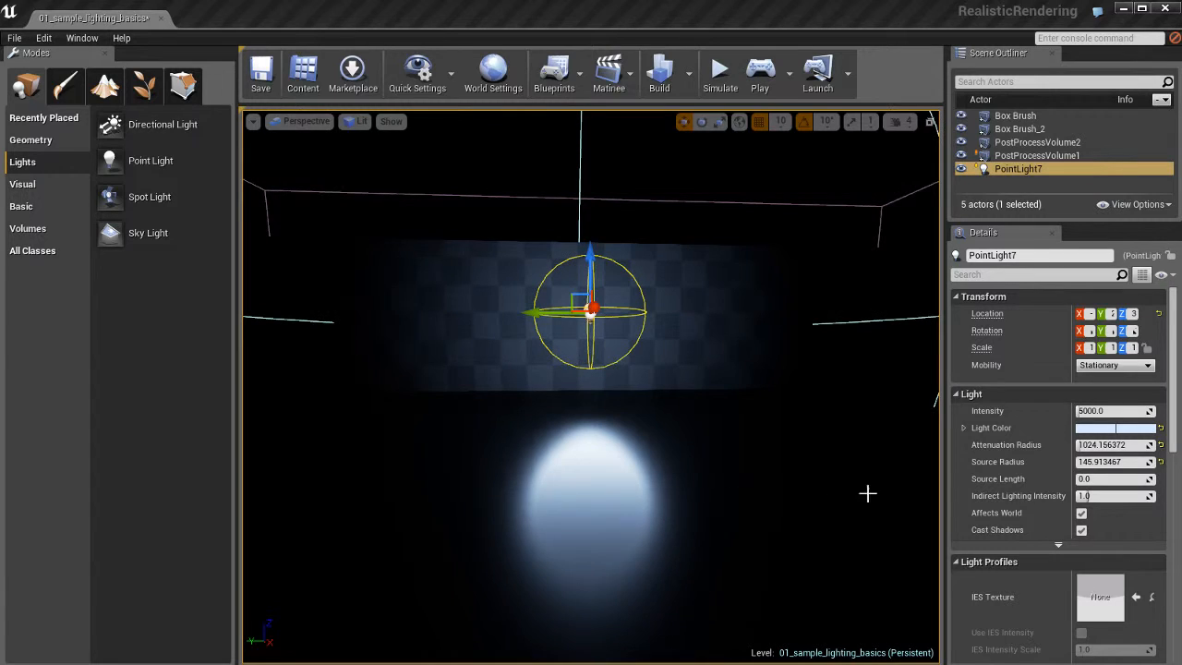
pyautogui.click(1113, 463)
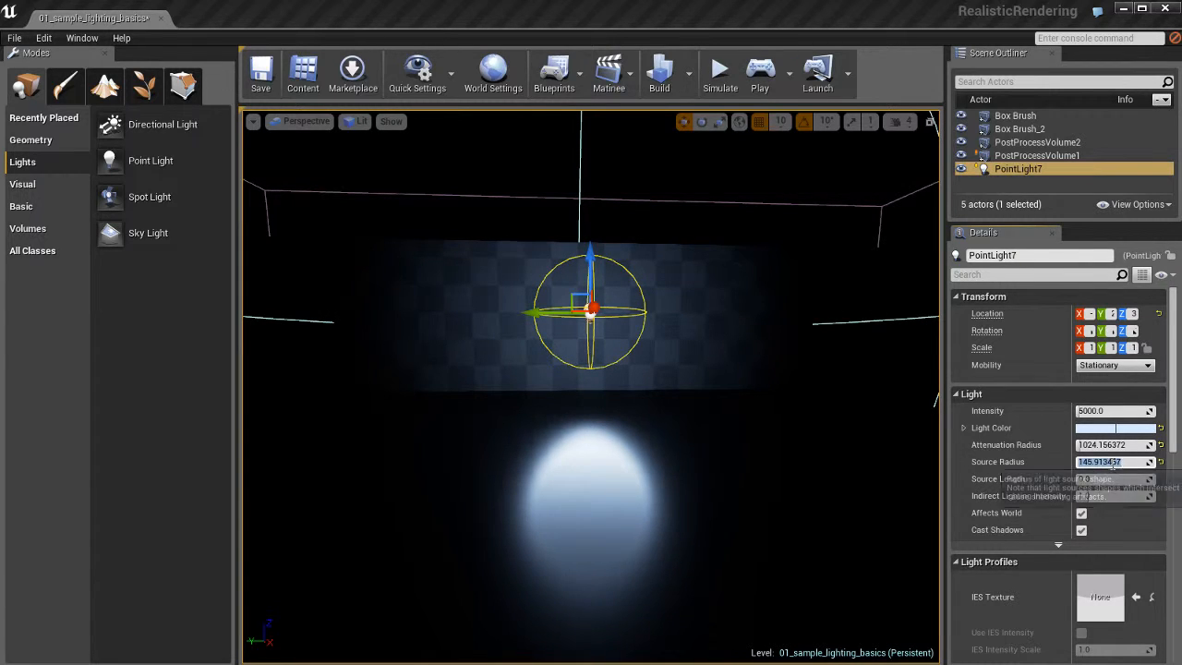
pyautogui.write('10')
pyautogui.press('Return')
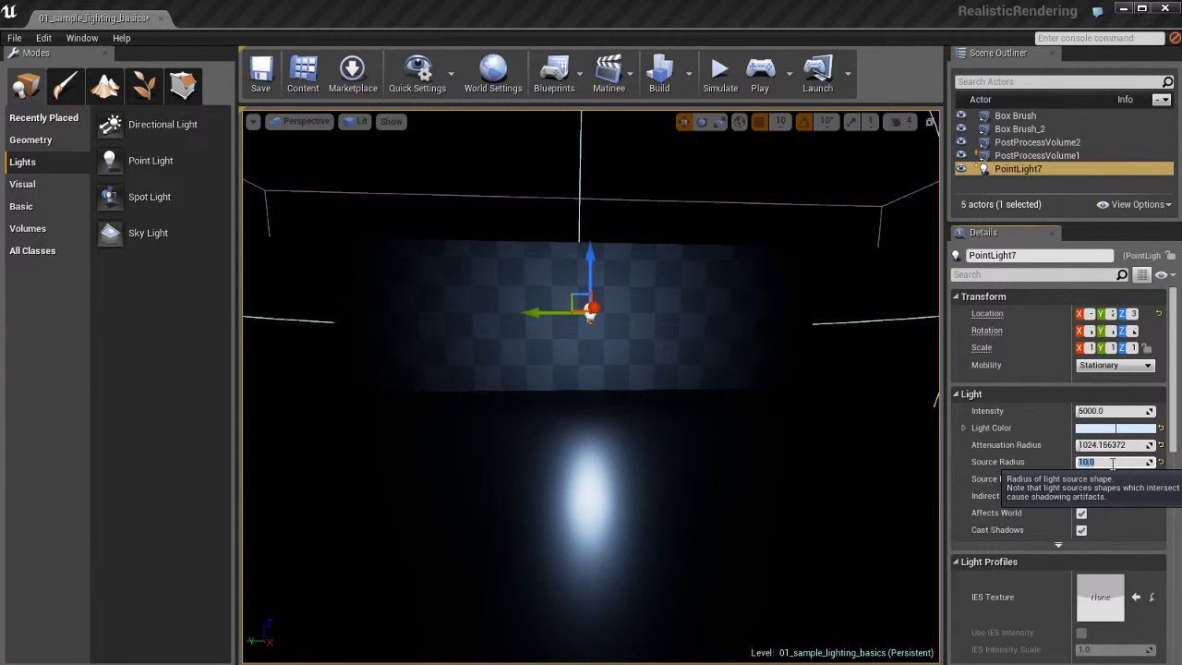
pyautogui.press('Return')
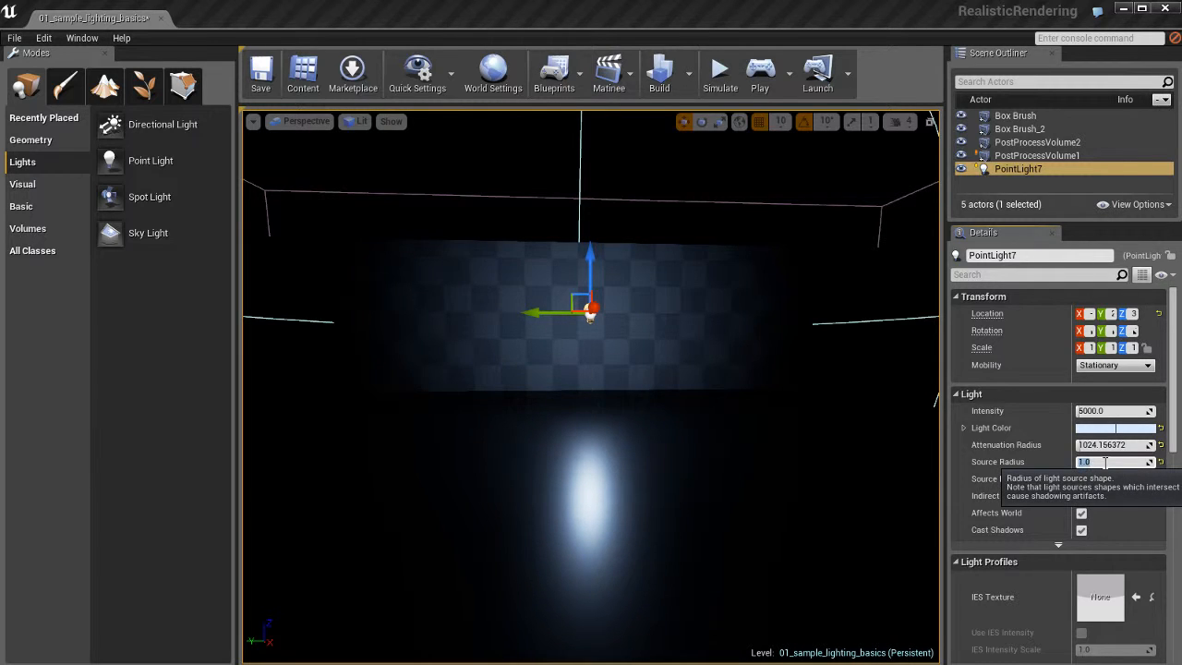
pyautogui.write('150')
pyautogui.press('Return')
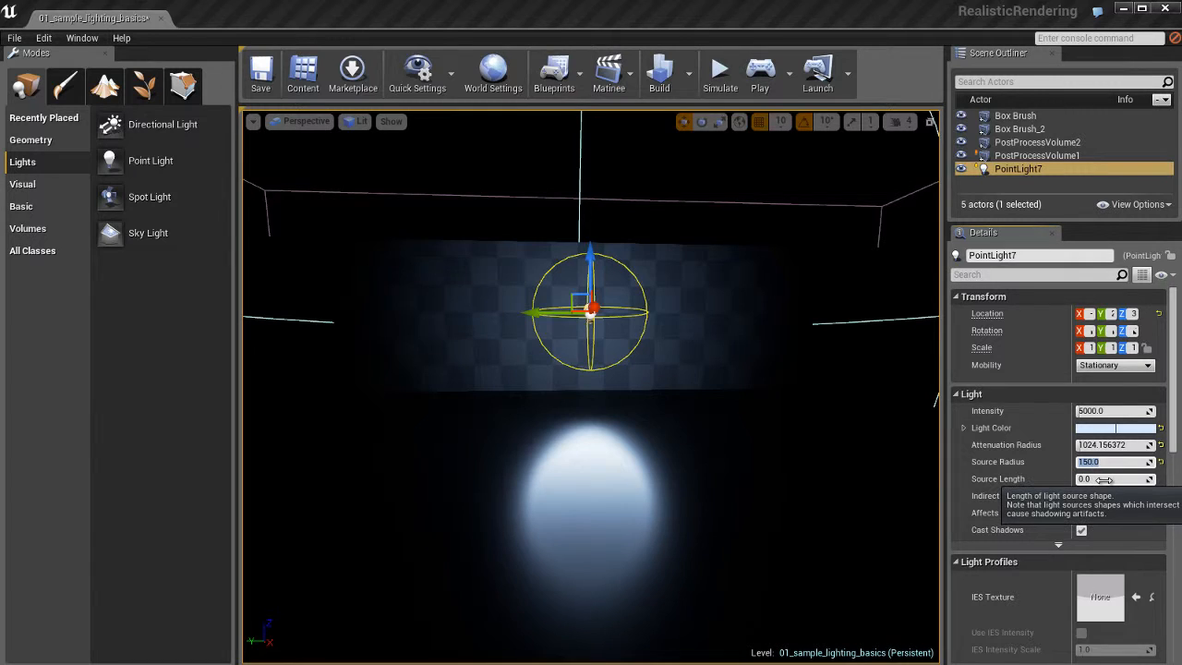
# Increase the point light's source length to about 724
pyautogui.moveTo(1104, 480); pyautogui.dragTo(1181, 479)
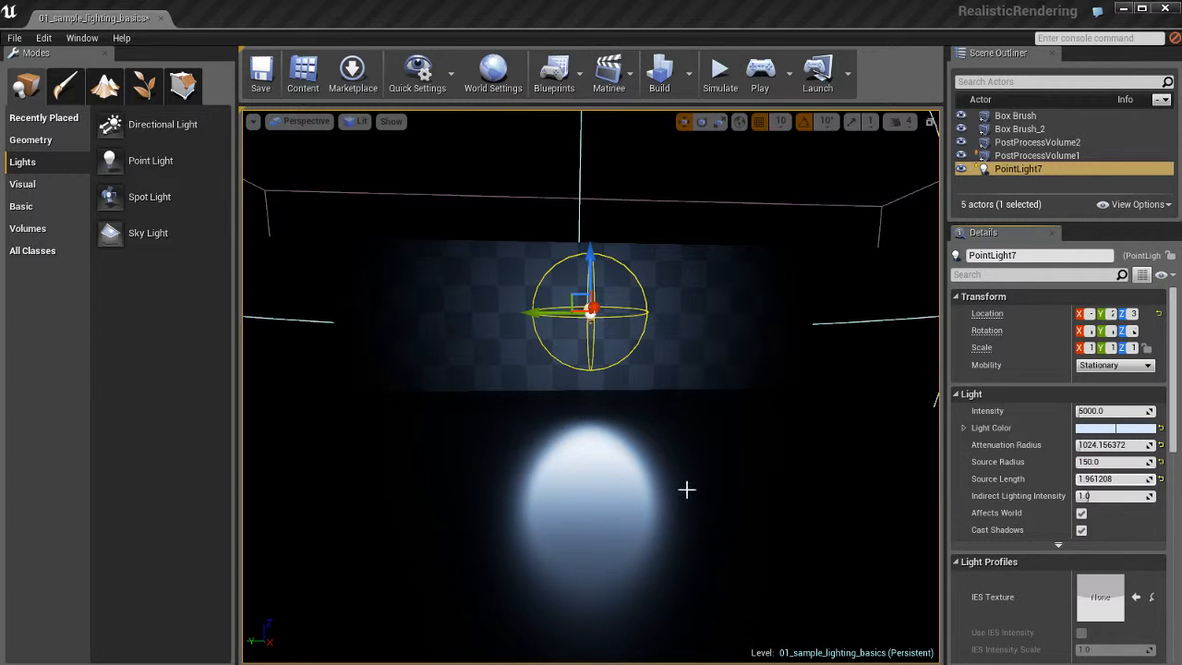
pyautogui.keyDown('alt'); pyautogui.moveTo(647, 450); pyautogui.dragTo(676, 473); pyautogui.keyUp('alt')
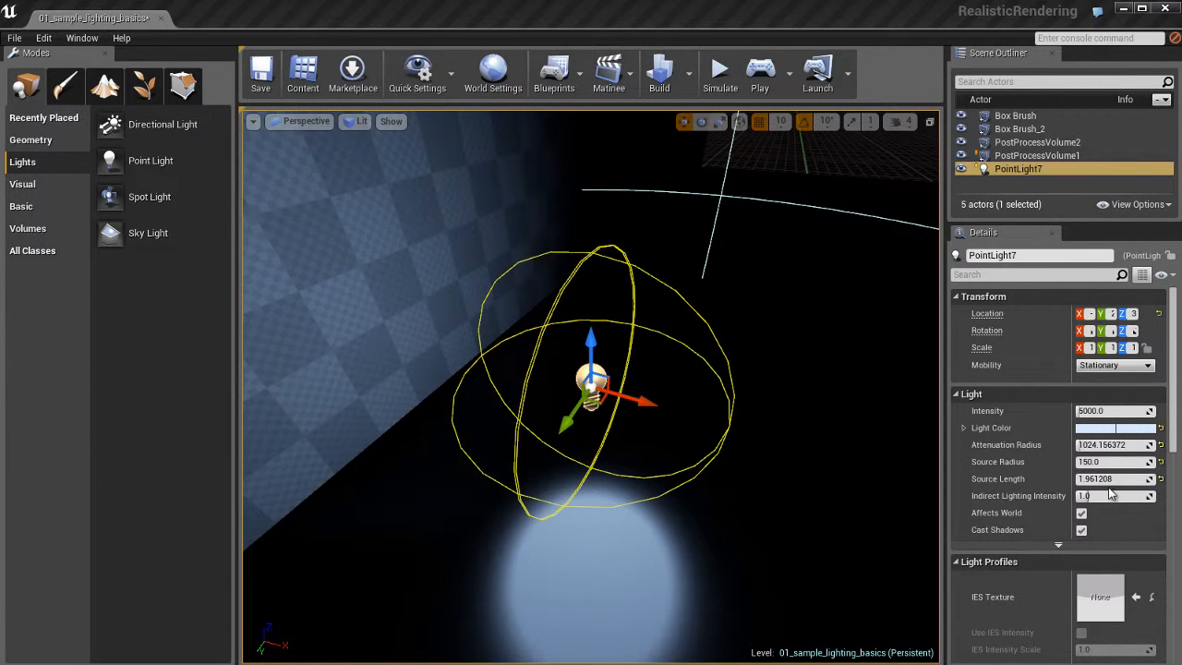
pyautogui.moveTo(1136, 478); pyautogui.dragTo(1181, 478)
# Rotate the elongated point light so that it lies horizontally, parallel to the wall
pyautogui.moveTo(745, 412)
pyautogui.keyDown('alt'); pyautogui.mouseDown()
pyautogui.moveTo(670, 398)
pyautogui.moveTo(757, 419)
pyautogui.mouseUp(); pyautogui.keyUp('alt')
pyautogui.press('e')
pyautogui.keyDown('ctrl'); pyautogui.moveTo(744, 446); pyautogui.dragTo(936, 422, button='right'); pyautogui.keyUp('ctrl')
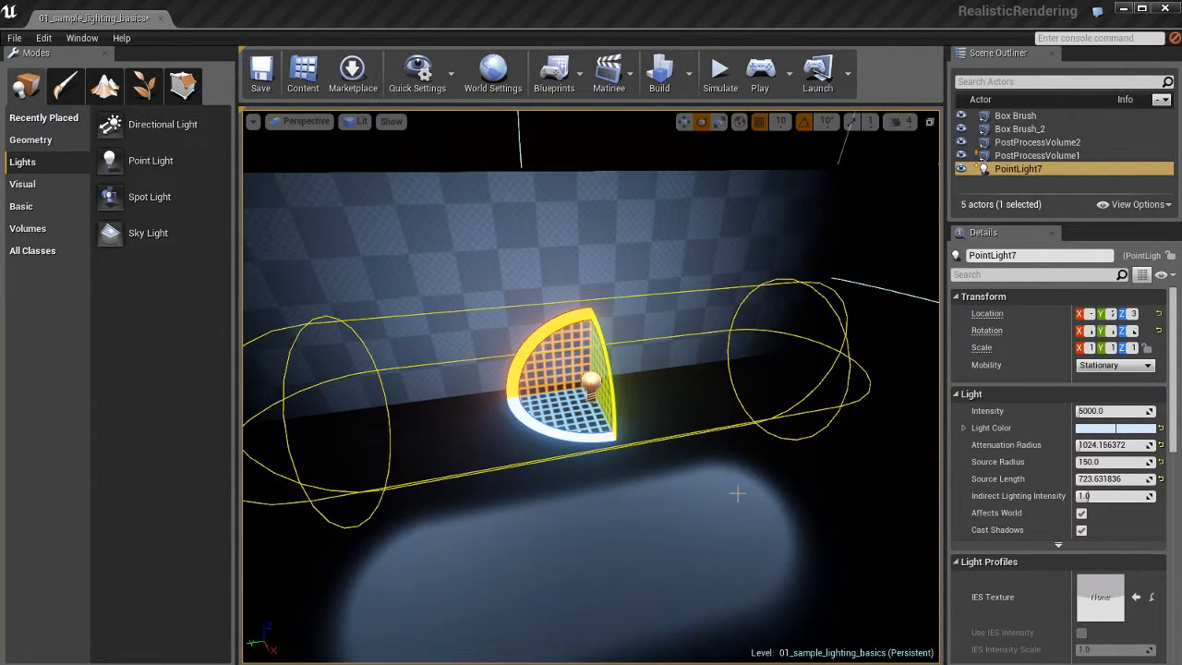
pyautogui.moveTo(737, 494)
pyautogui.keyDown('alt'); pyautogui.mouseDown()
pyautogui.moveTo(715, 464)
pyautogui.moveTo(730, 505)
pyautogui.mouseUp(); pyautogui.keyUp('alt')
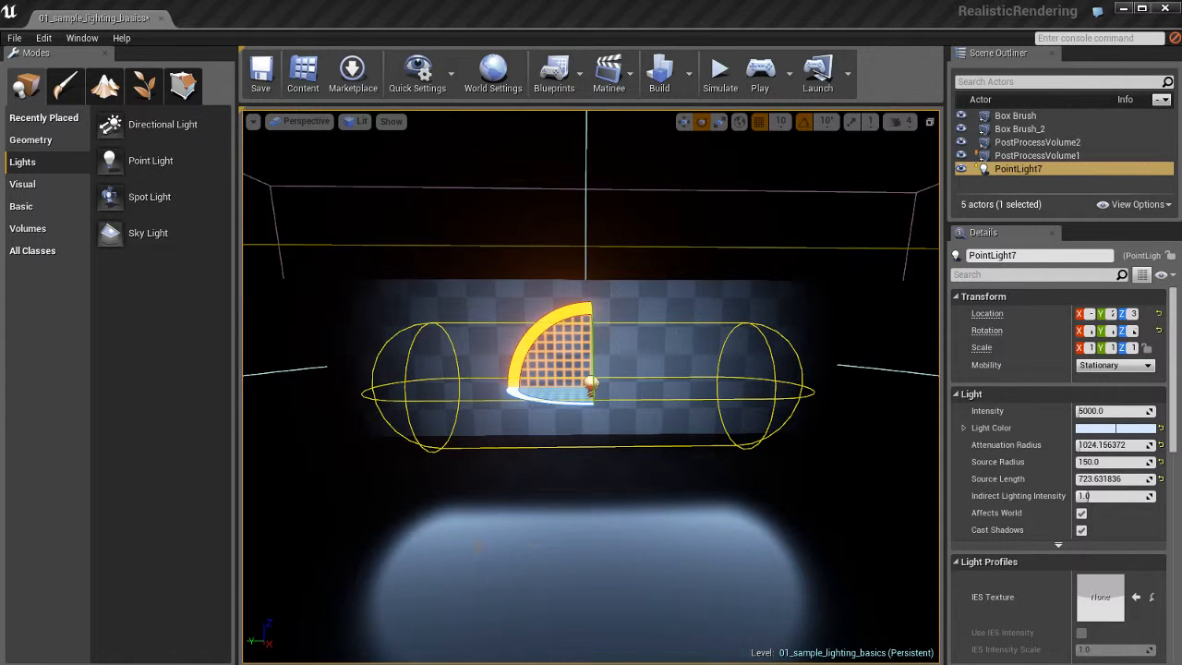
# Reduce the light's source radius to about 13.9 and extend its source length to about 1040
pyautogui.moveTo(1112, 461); pyautogui.dragTo(967, 471)
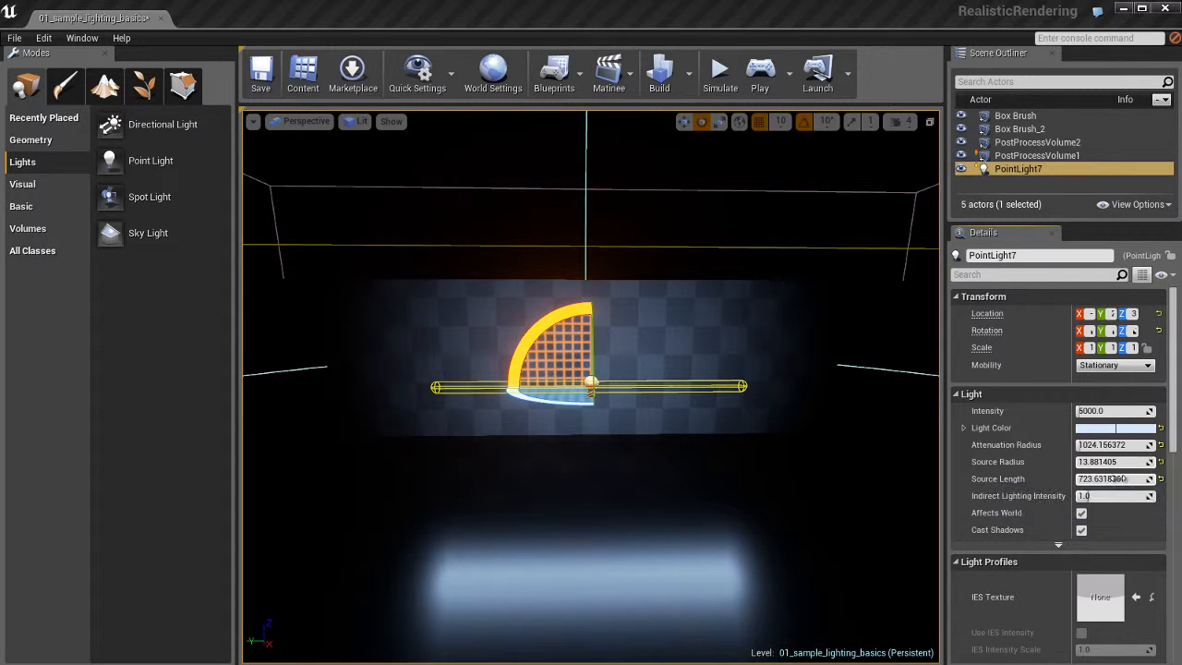
pyautogui.moveTo(1112, 478); pyautogui.dragTo(1143, 479)
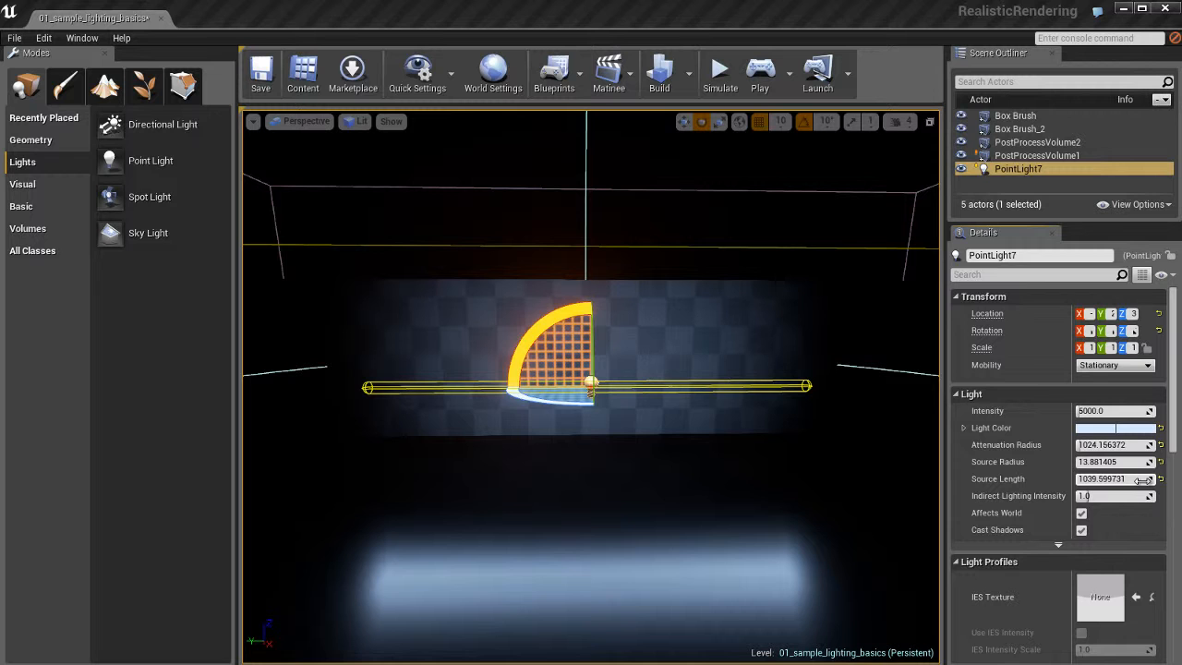
pyautogui.keyDown('alt'); pyautogui.moveTo(746, 499); pyautogui.dragTo(756, 540); pyautogui.keyUp('alt')
# Move the tube-shaped light toward the wall's left end and place a duplicate of it toward the right end
pyautogui.press('w')
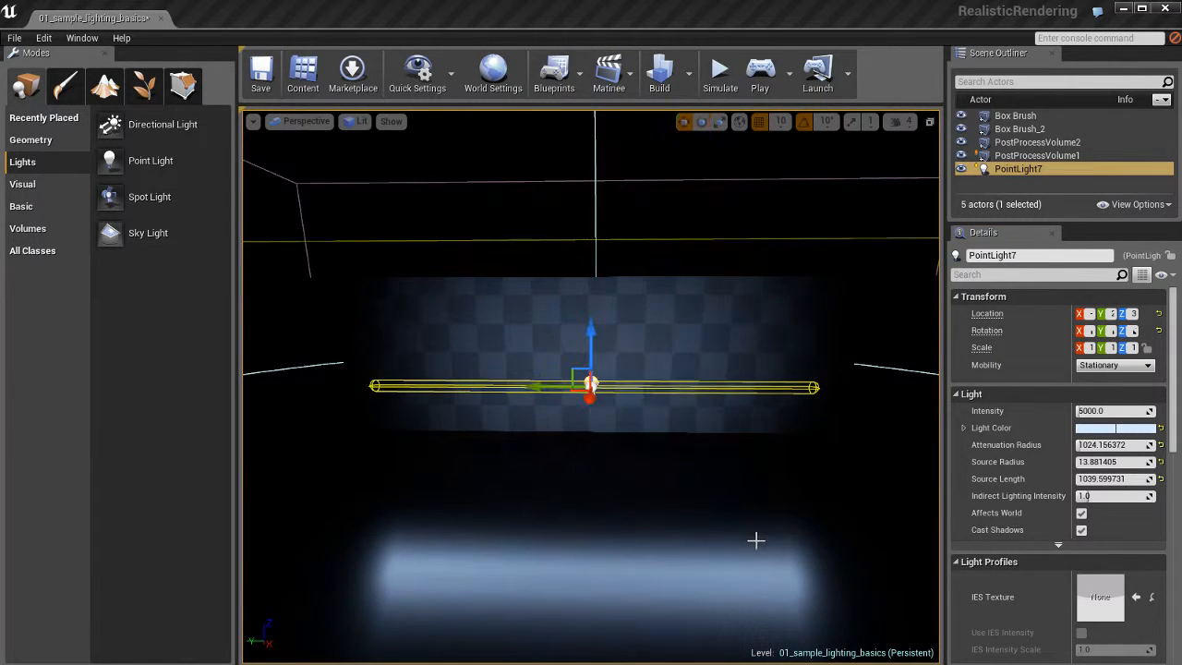
pyautogui.keyDown('ctrl'); pyautogui.moveTo(716, 517); pyautogui.dragTo(254, 487, button='right'); pyautogui.keyUp('ctrl')
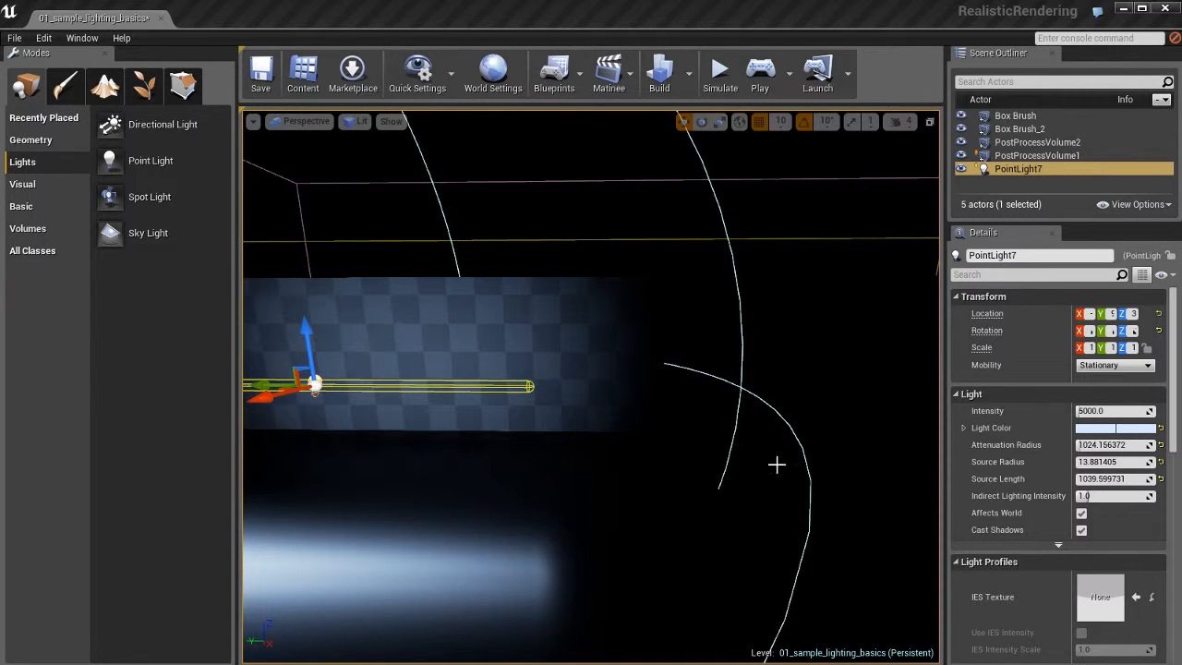
pyautogui.hotkey('ctrl', 'w')
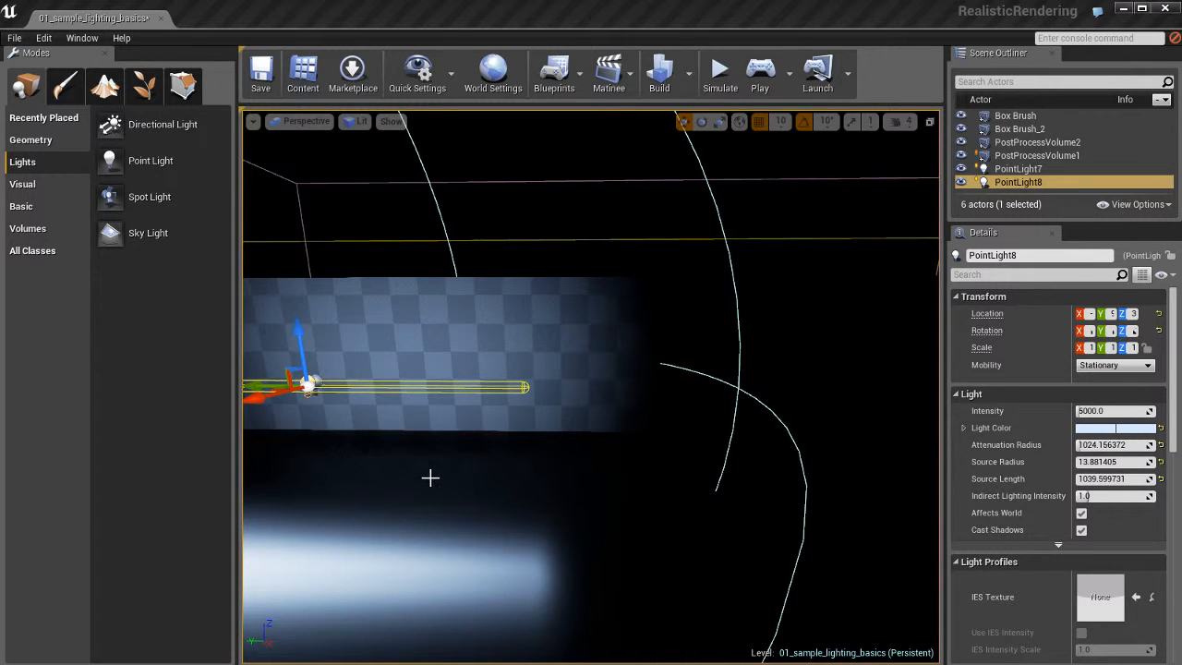
pyautogui.keyDown('ctrl'); pyautogui.moveTo(430, 478); pyautogui.dragTo(1181, 460, button='right'); pyautogui.keyUp('ctrl')
pyautogui.keyDown('ctrl'); pyautogui.moveTo(385, 570); pyautogui.dragTo(390, 570, button='right'); pyautogui.keyUp('ctrl')
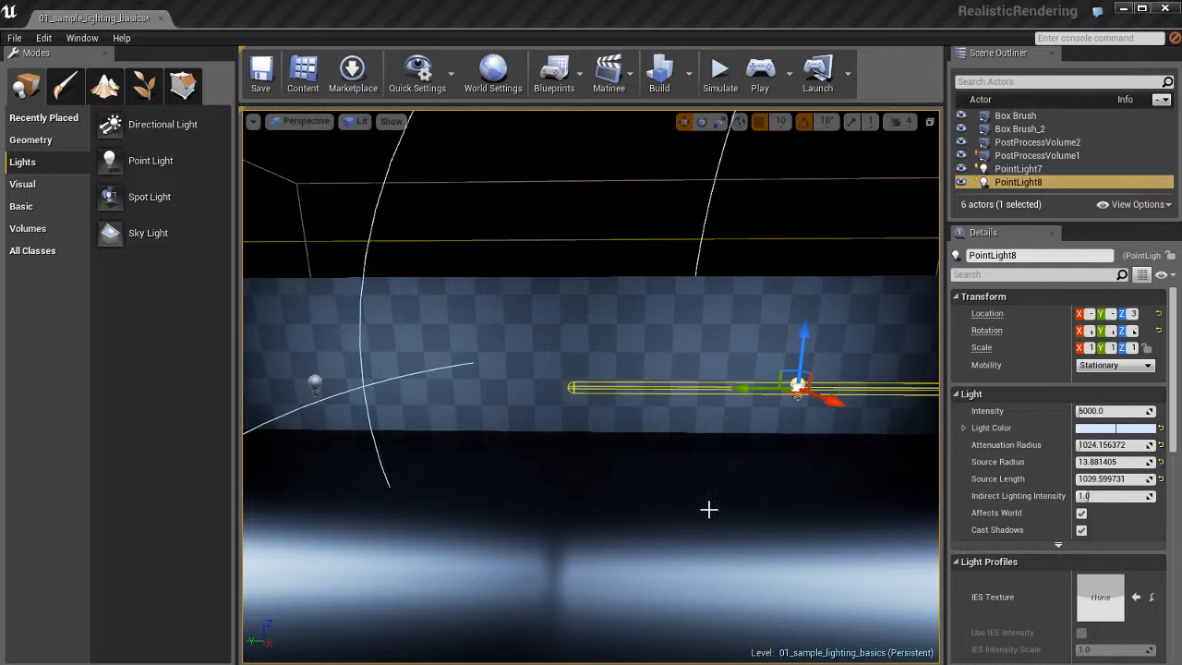
pyautogui.moveTo(709, 507)
pyautogui.mouseDown(button='right')
pyautogui.moveTo(762, 536)
pyautogui.moveTo(684, 552)
pyautogui.moveTo(652, 539)
pyautogui.moveTo(726, 527)
pyautogui.moveTo(715, 510)
pyautogui.mouseUp(button='right')
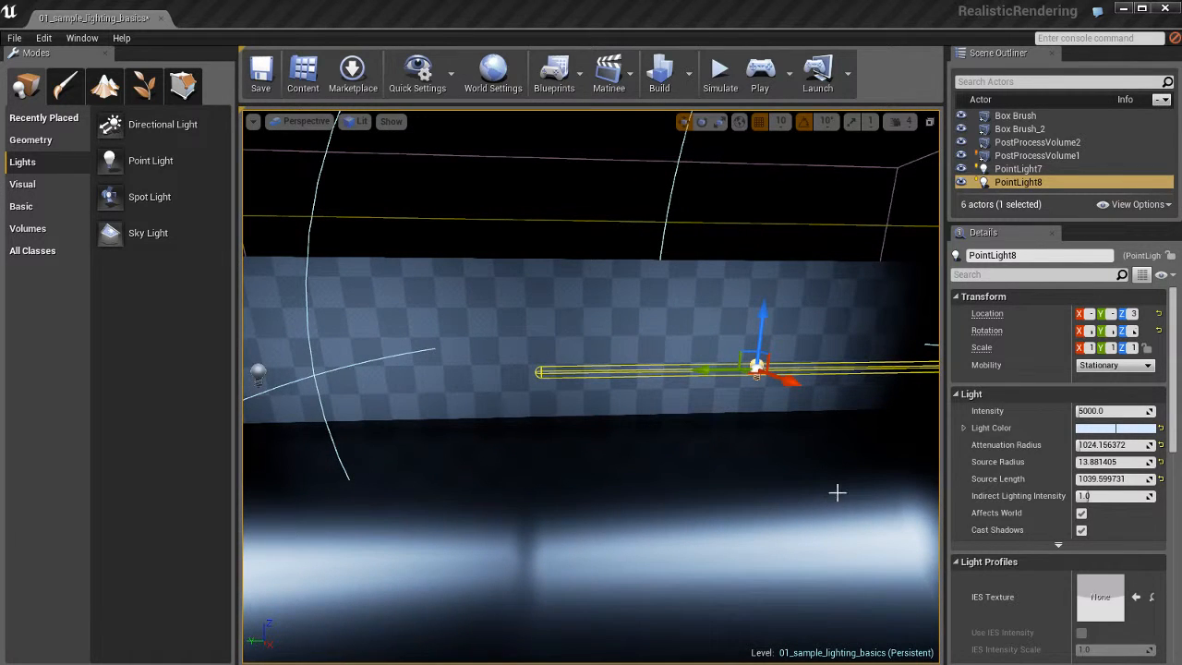
# Set the duplicated light's source radius and source length to 0 and move it farther right along the wall
pyautogui.click(1121, 461)
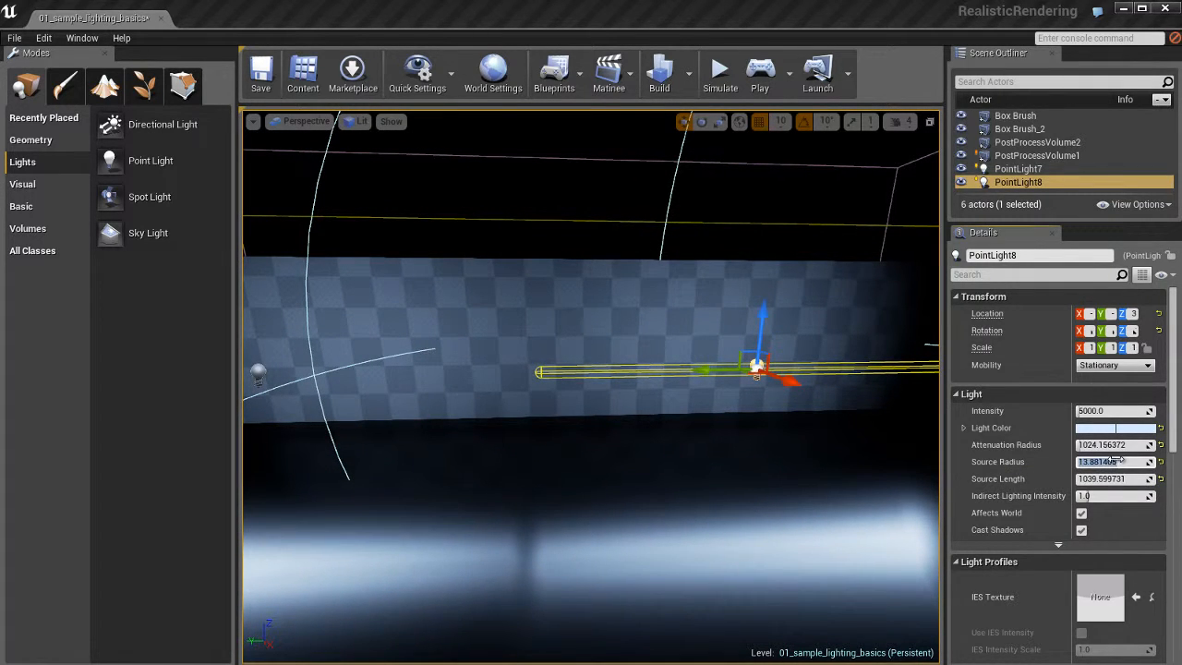
pyautogui.write('0')
pyautogui.press('Return')
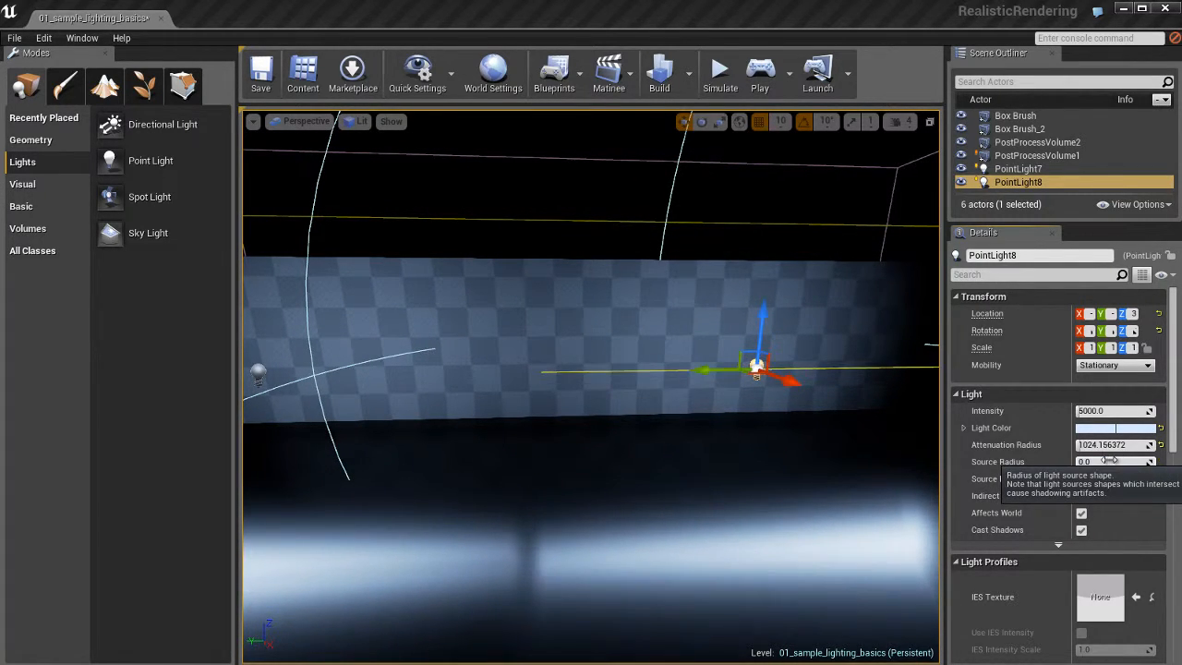
pyautogui.hotkey('ctrl', 'y')
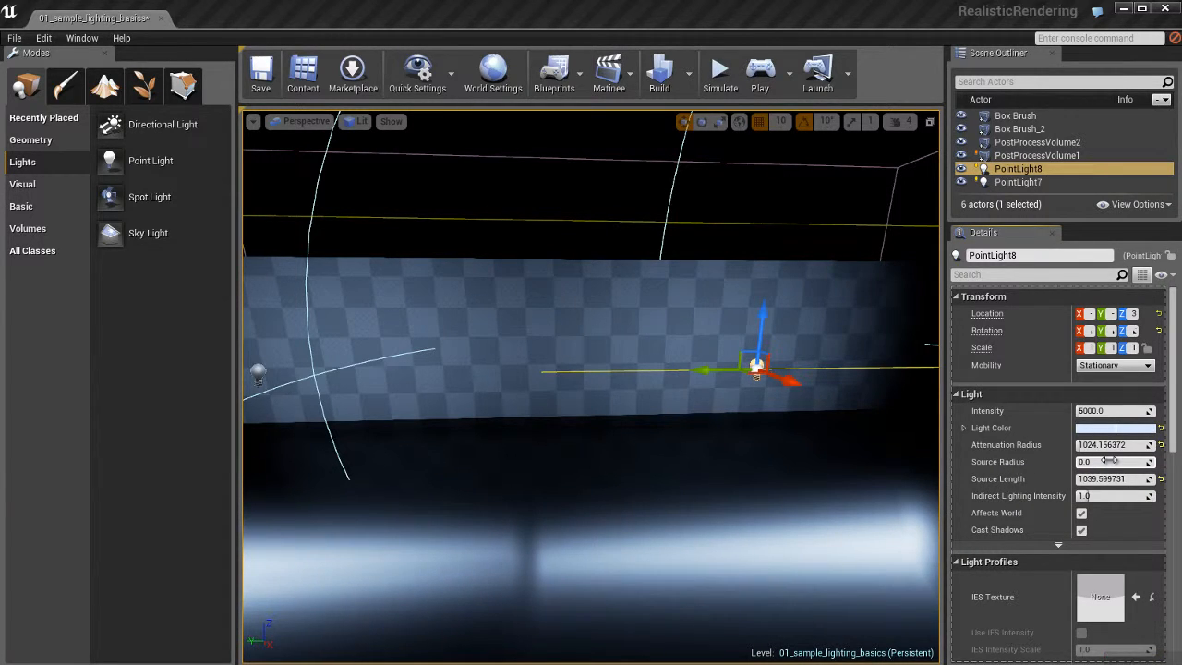
pyautogui.click(1117, 480)
pyautogui.write('0')
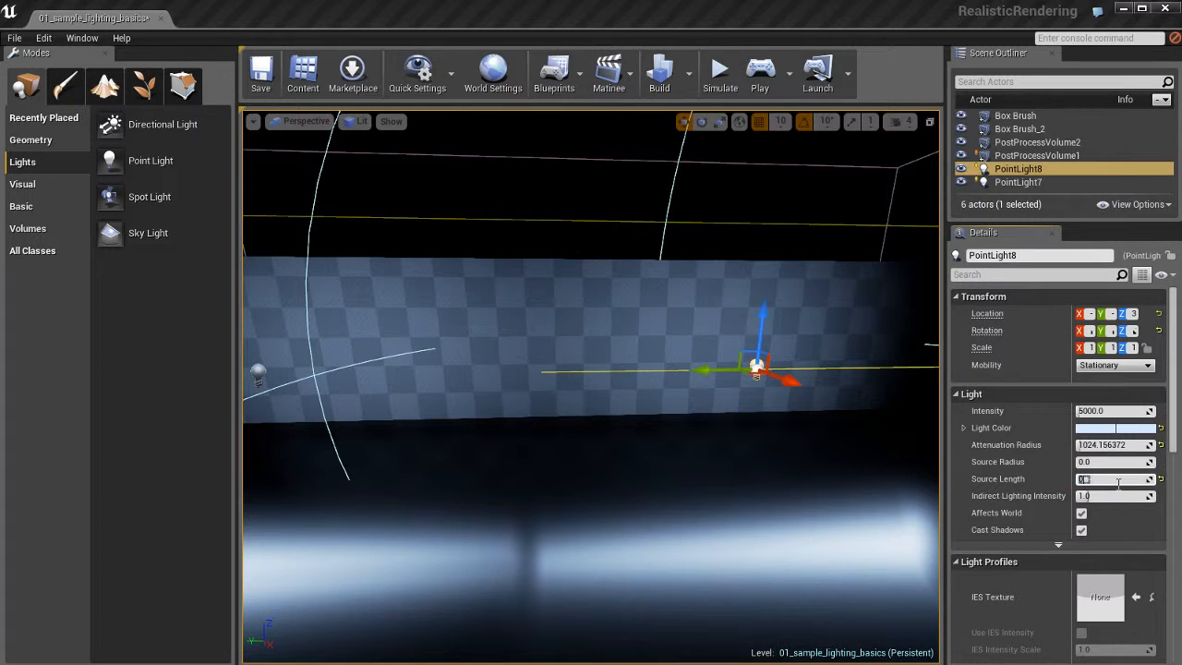
pyautogui.press('Return')
pyautogui.moveTo(839, 500); pyautogui.dragTo(837, 499, button='right')
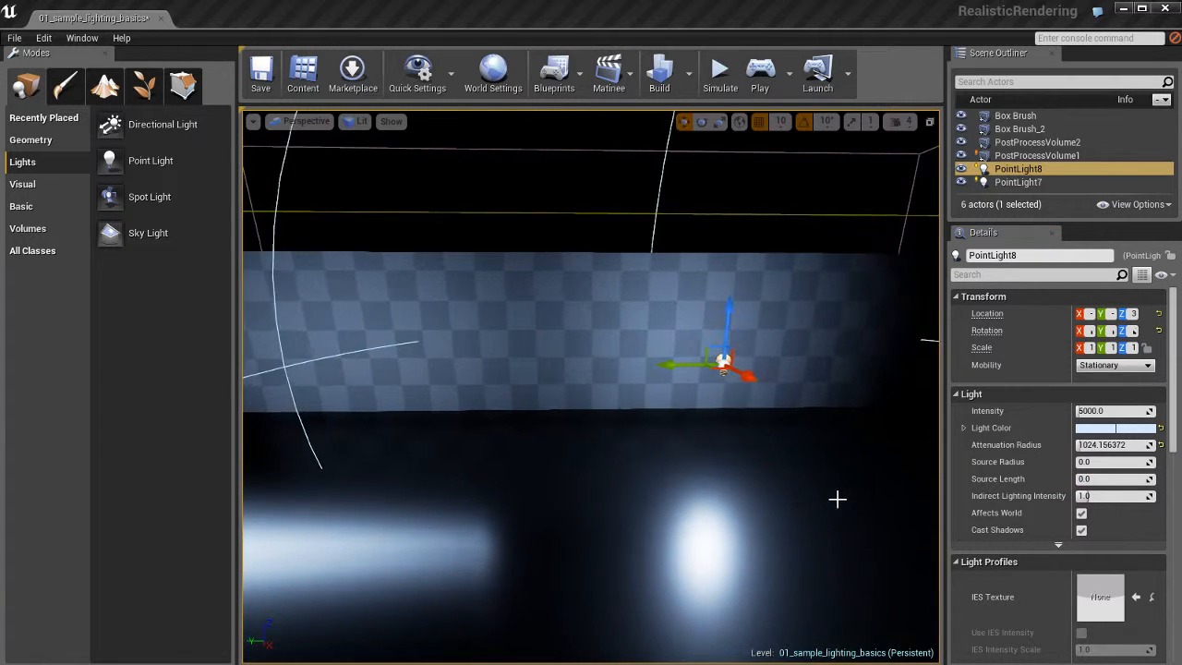
pyautogui.keyDown('ctrl'); pyautogui.moveTo(746, 495); pyautogui.dragTo(860, 485, button='right'); pyautogui.keyUp('ctrl')
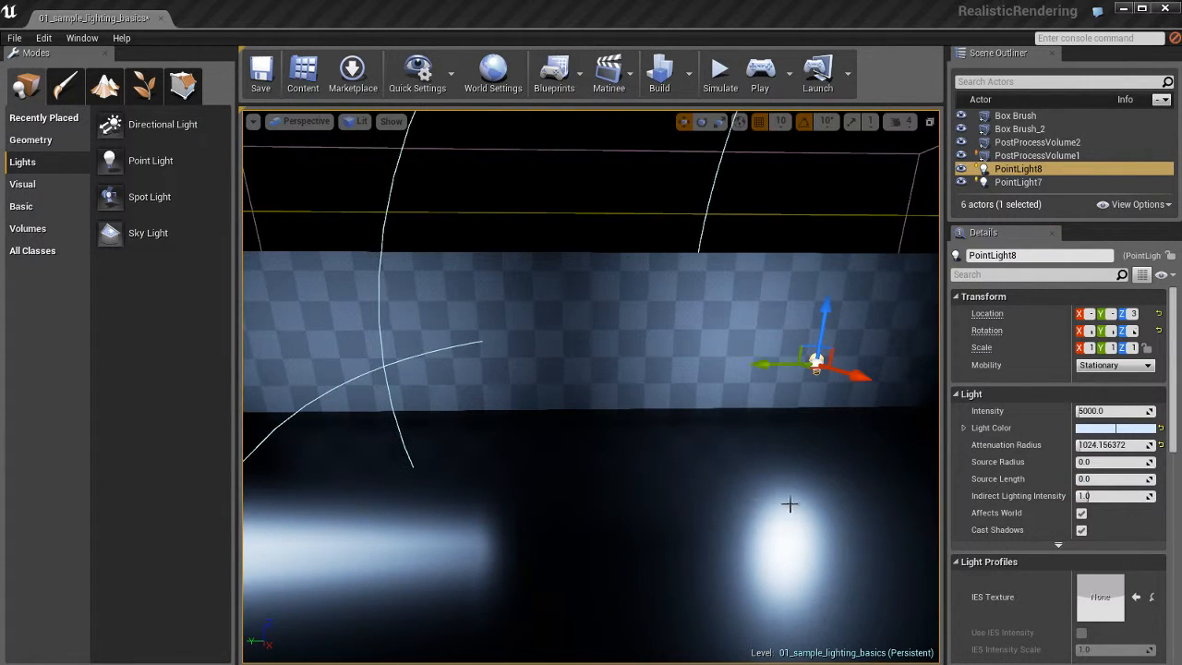
# Try a source radius of 50 on the duplicated light and set it back to 0
pyautogui.click(1106, 461)
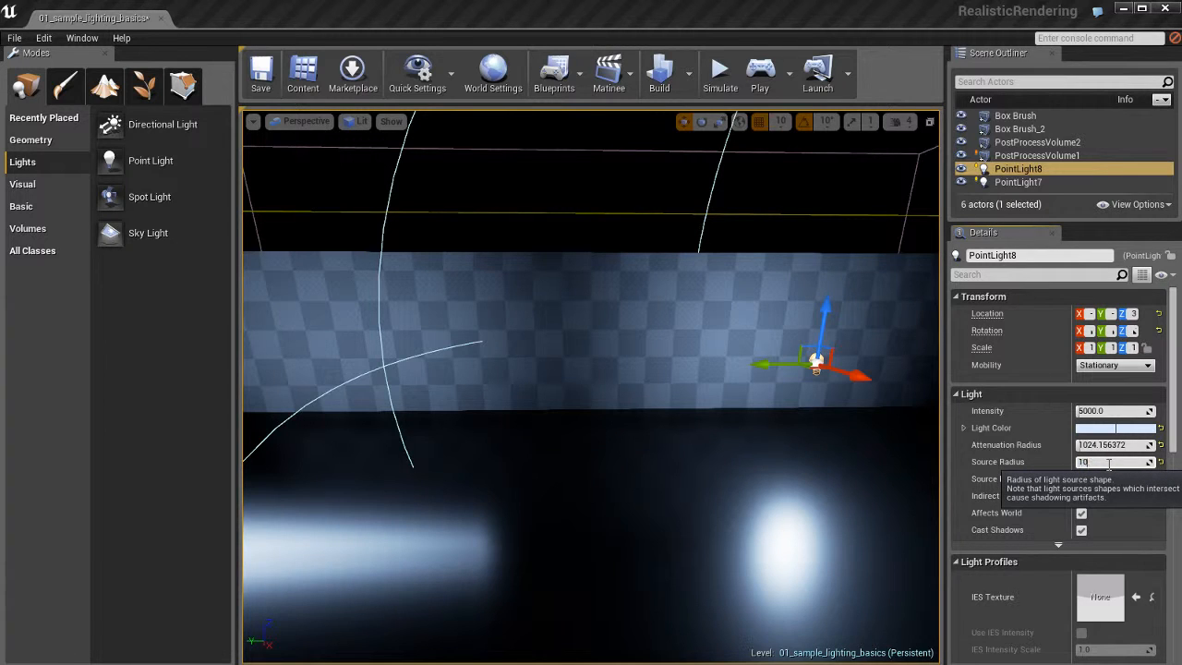
pyautogui.write('50')
pyautogui.press('Return')
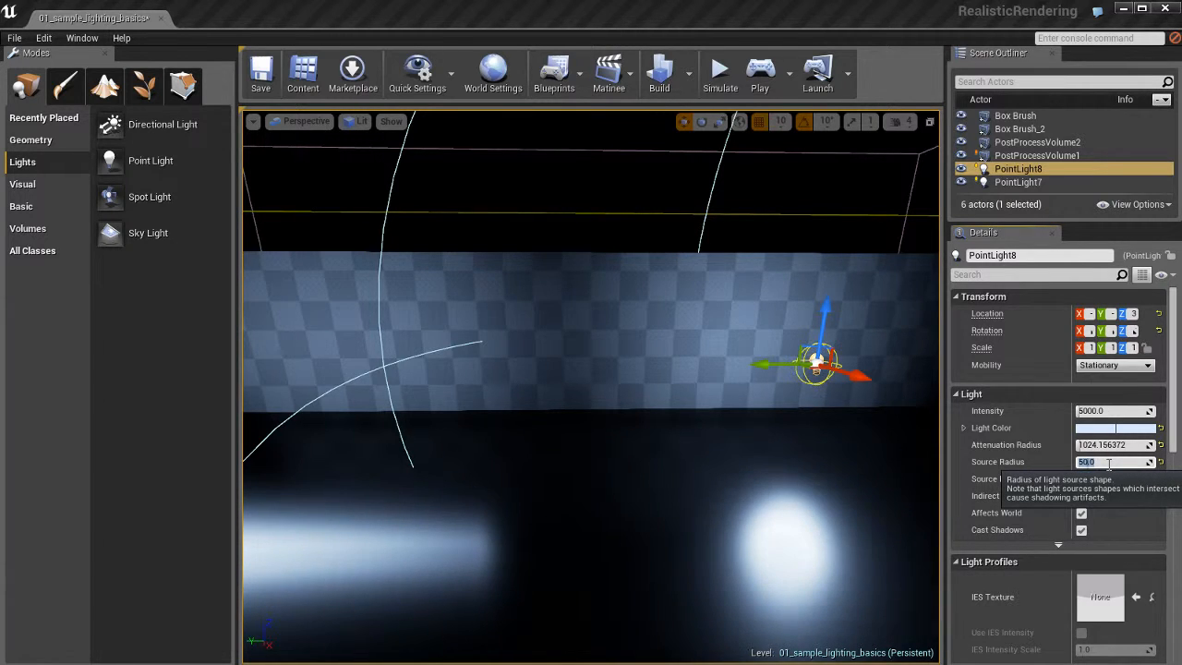
pyautogui.write('0')
pyautogui.press('Return')
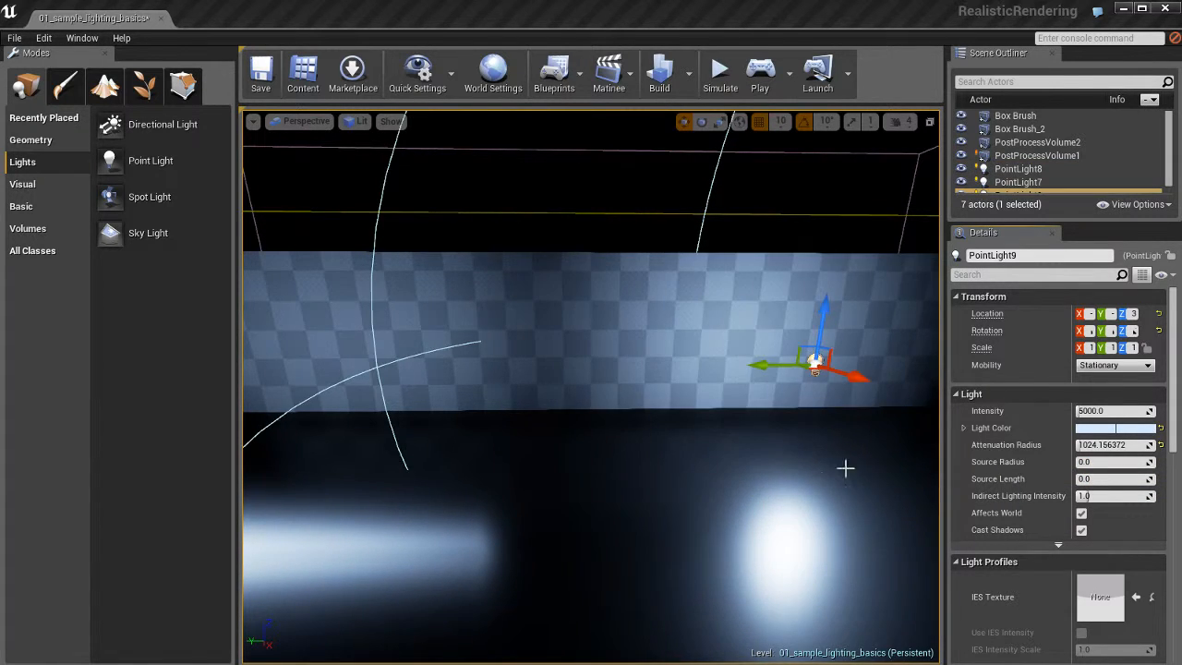
# Place a duplicate of the point light between the other two, set its source radius to 150 and deselect it
pyautogui.keyDown('alt'); pyautogui.moveTo(634, 466); pyautogui.dragTo(418, 452); pyautogui.keyUp('alt')
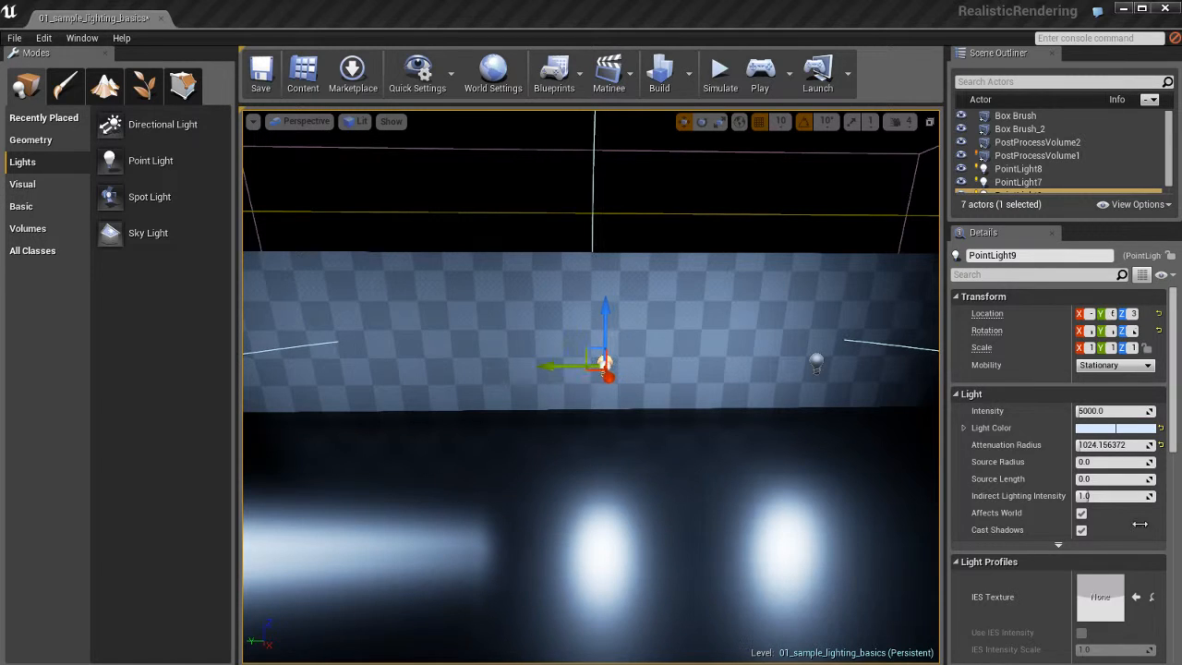
pyautogui.click(1117, 461)
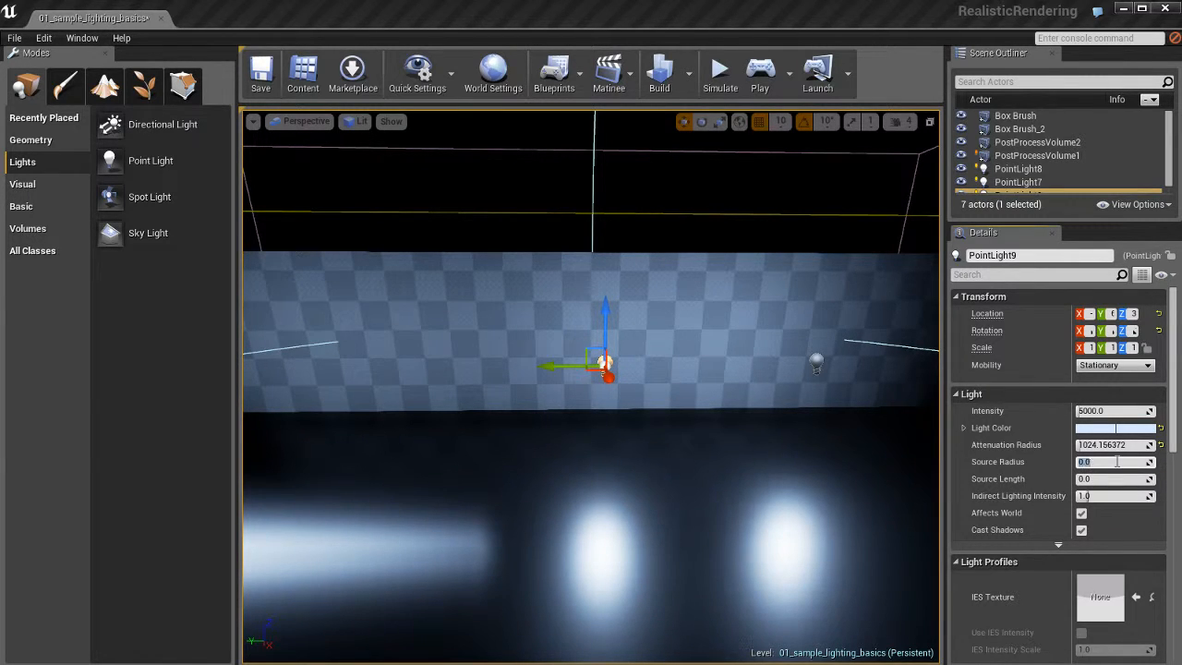
pyautogui.write('150')
pyautogui.press('Return')
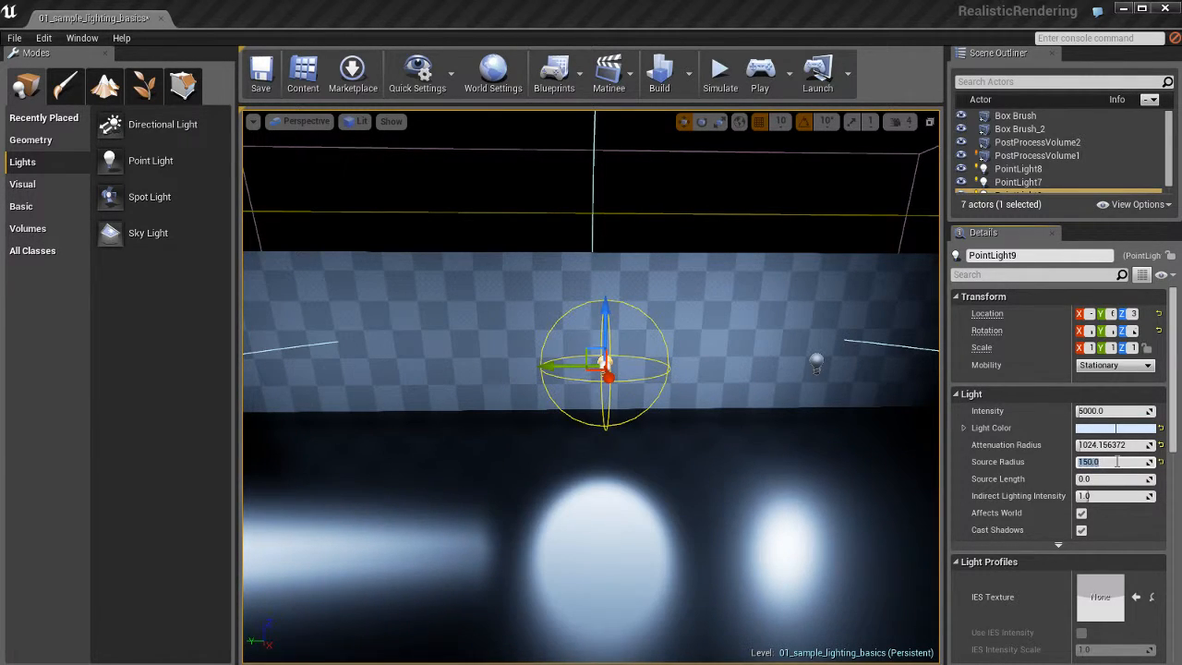
pyautogui.moveTo(702, 437)
pyautogui.mouseDown(button='right')
pyautogui.moveTo(686, 410)
pyautogui.moveTo(699, 435)
pyautogui.mouseUp(button='right')
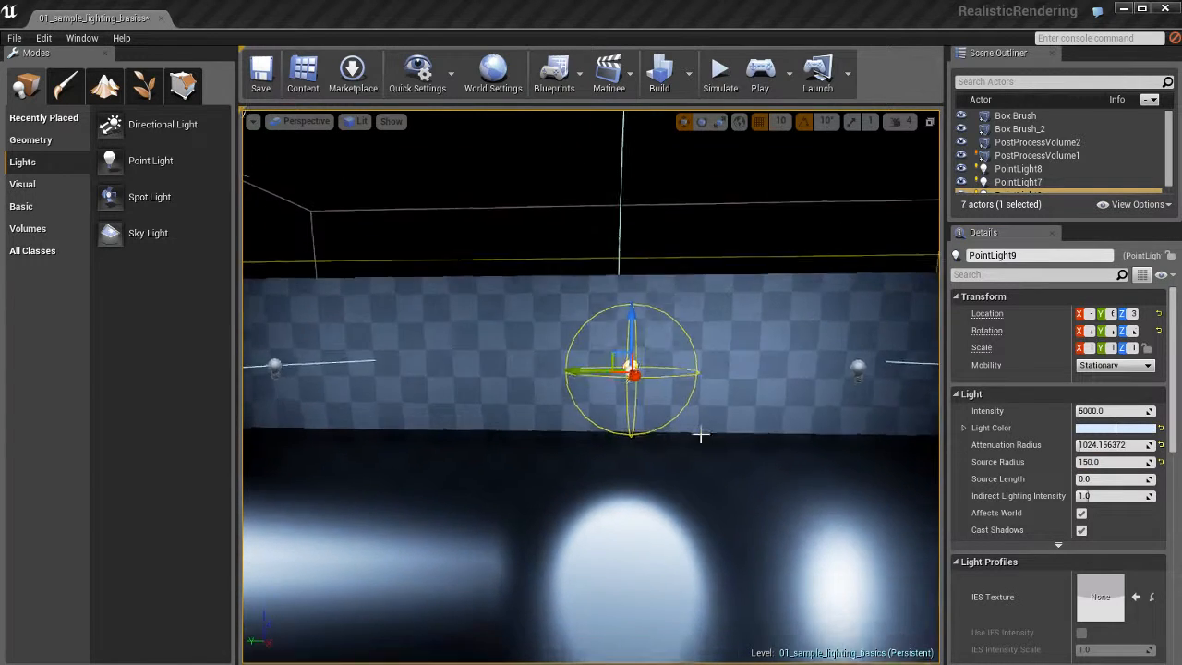
pyautogui.moveTo(702, 437); pyautogui.dragTo(700, 480)
pyautogui.moveTo(702, 438); pyautogui.dragTo(706, 439, button='right')
pyautogui.scroll(2, 705, 439)
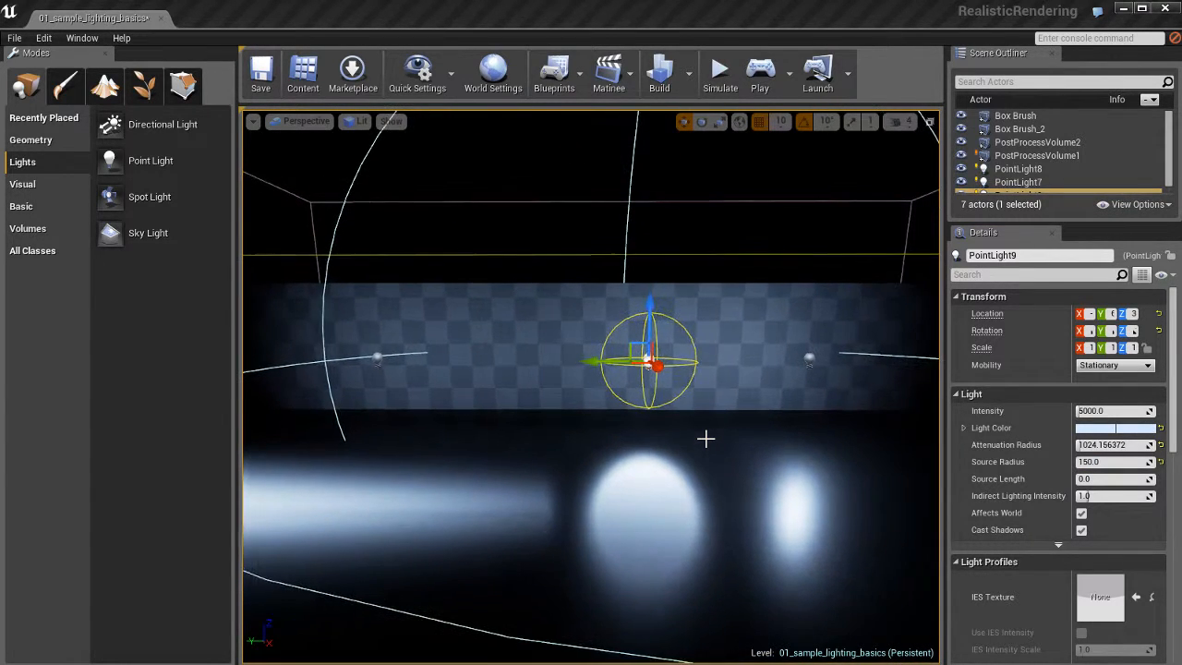
pyautogui.click(792, 480)
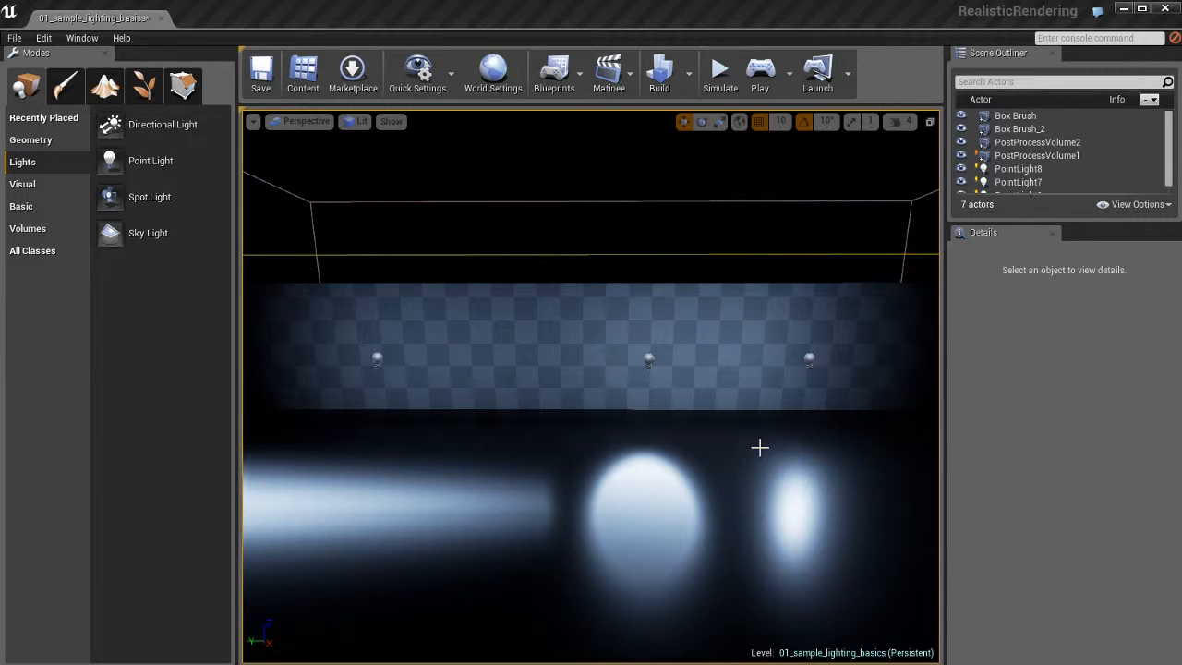